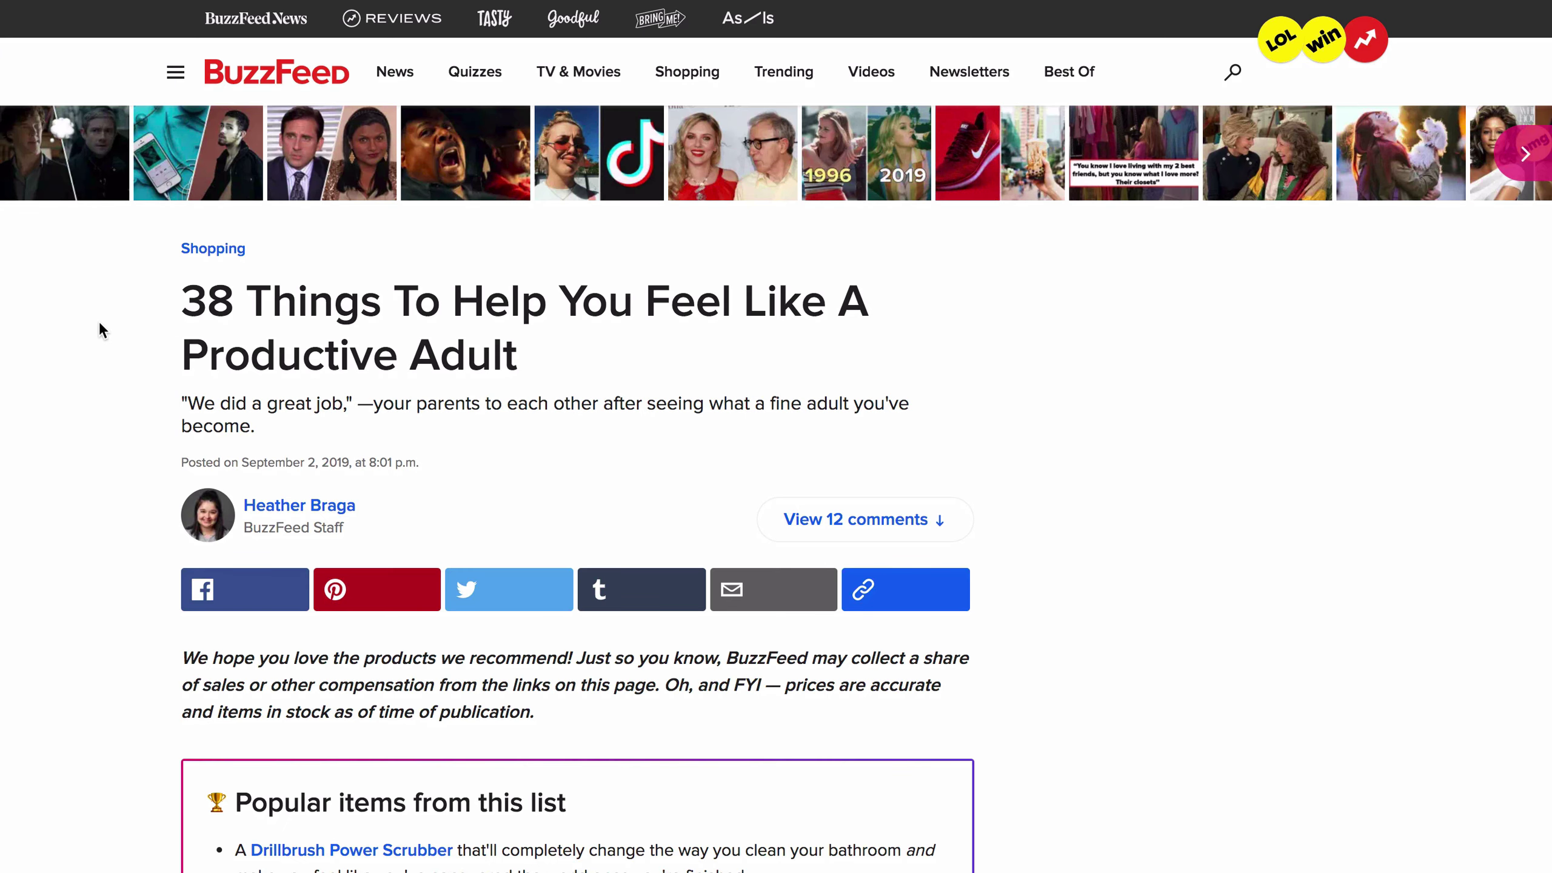
# Look through the BuzzFeed list article to examine its headings, images and paragraph lengths.
pyautogui.scroll(-15, 100, 328)
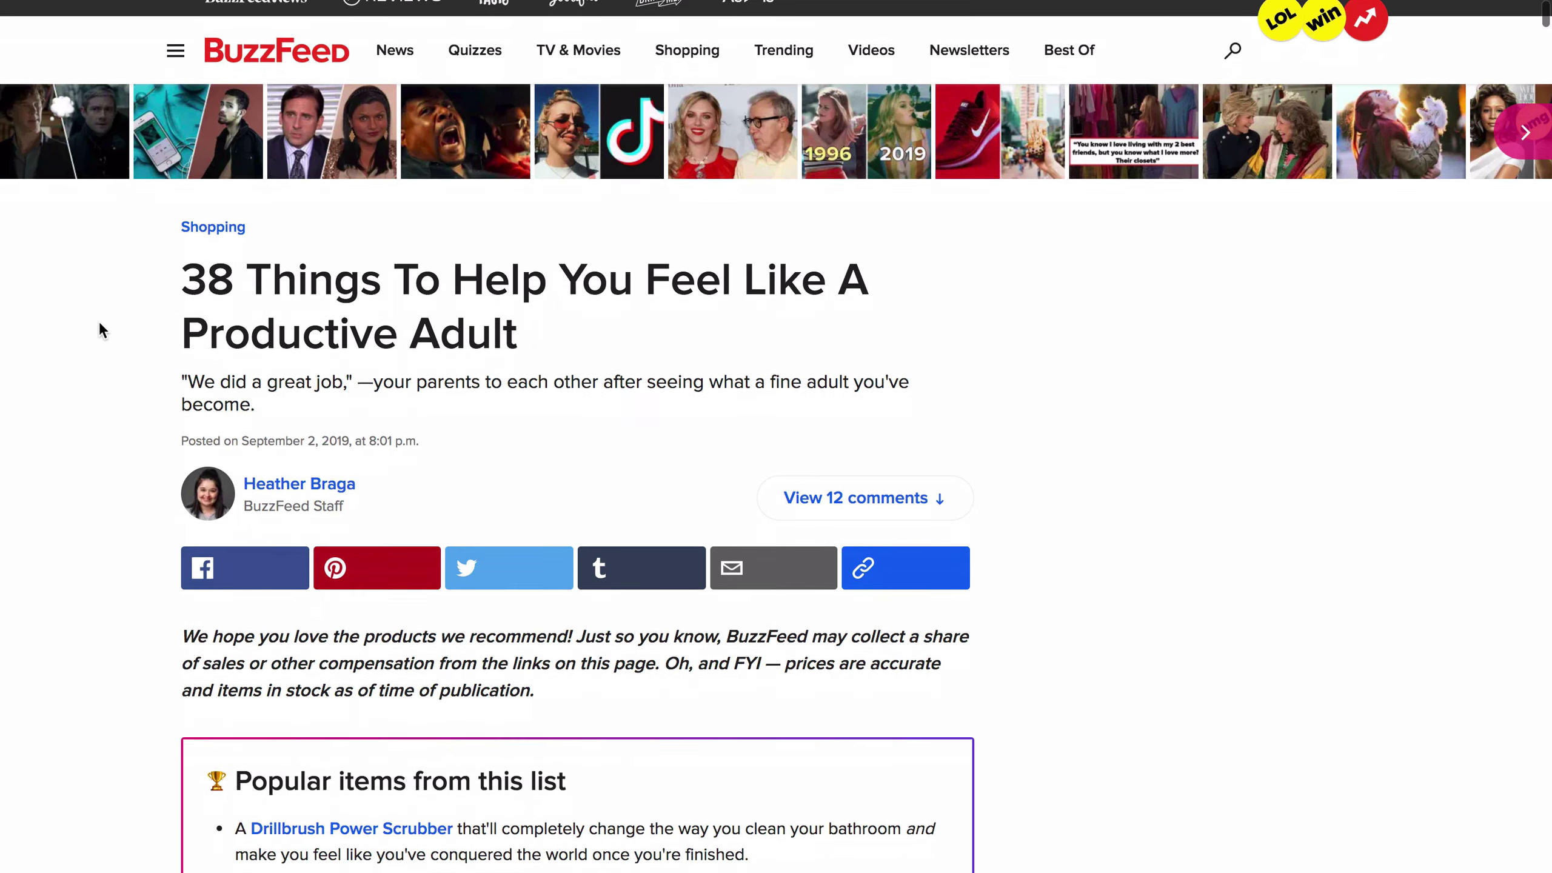
pyautogui.scroll(-20, 101, 330)
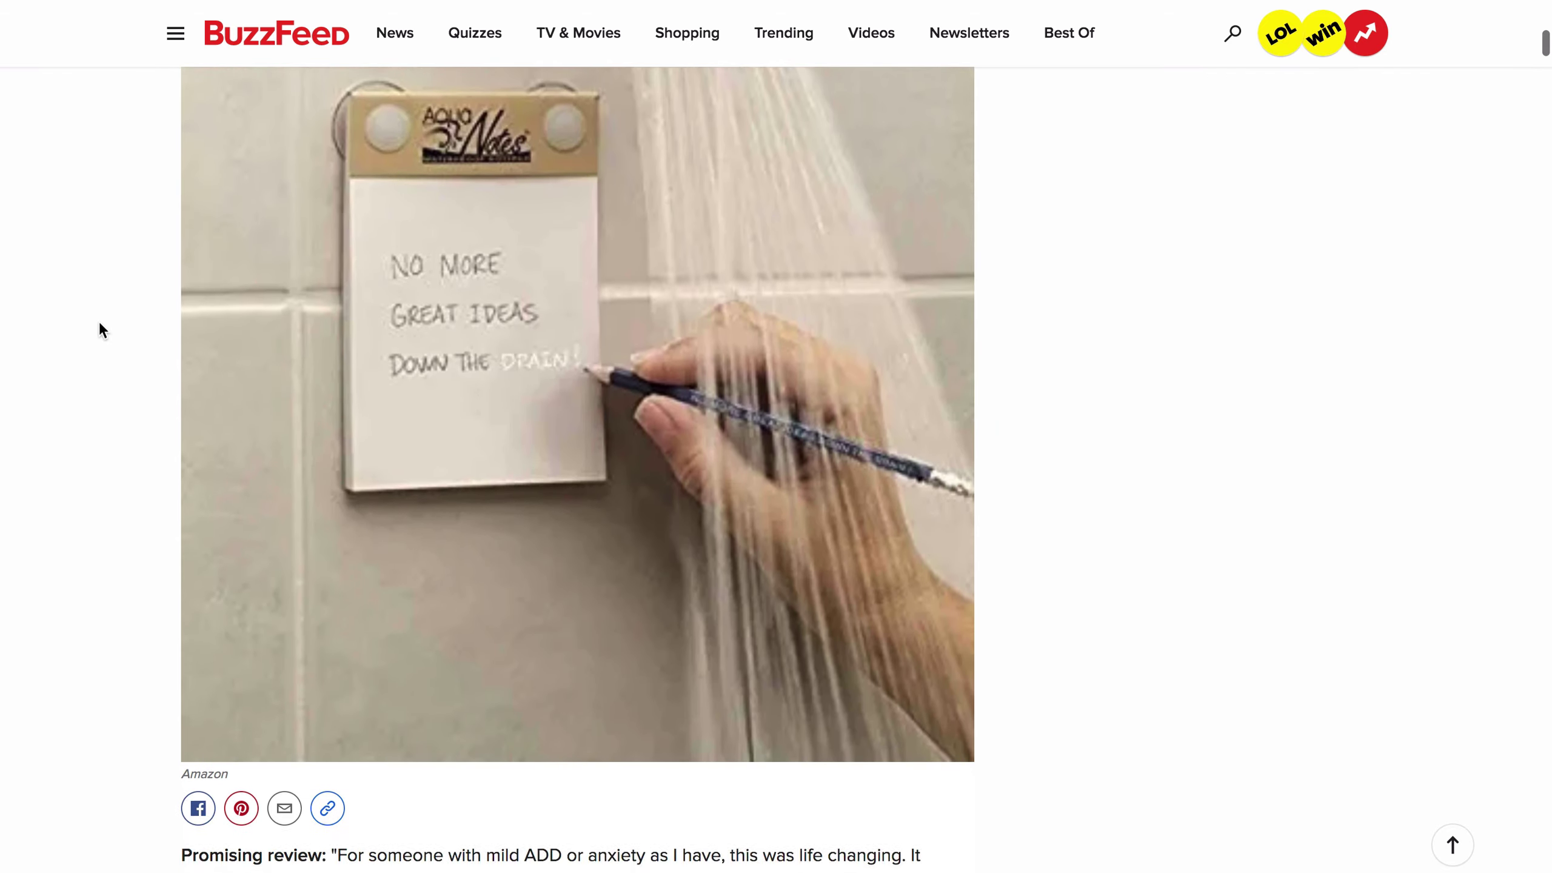
pyautogui.scroll(-20, 101, 328)
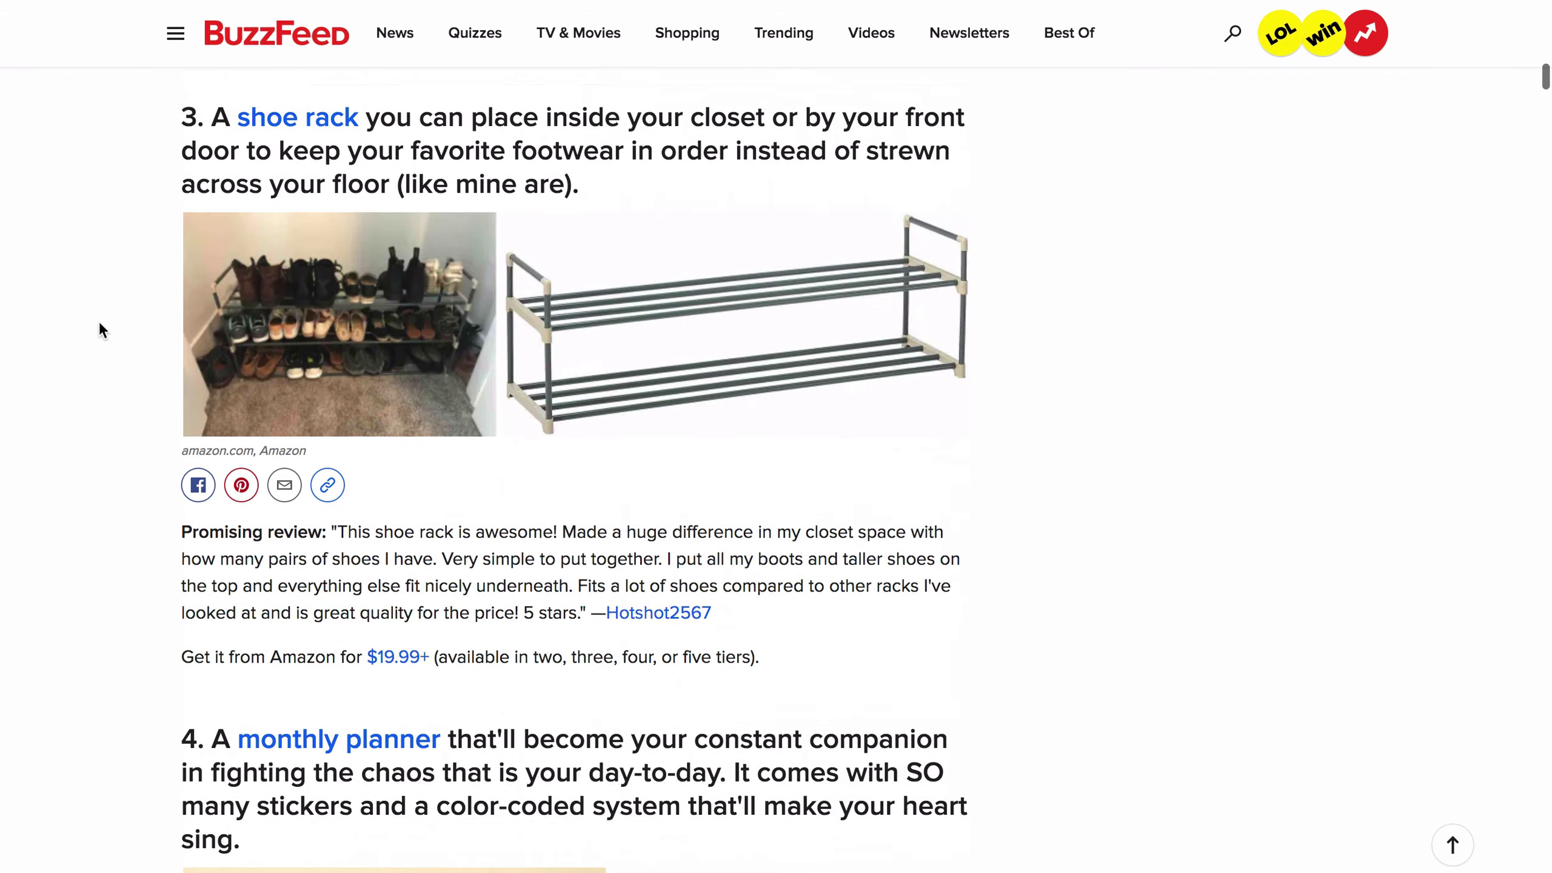
pyautogui.scroll(-20, 100, 320)
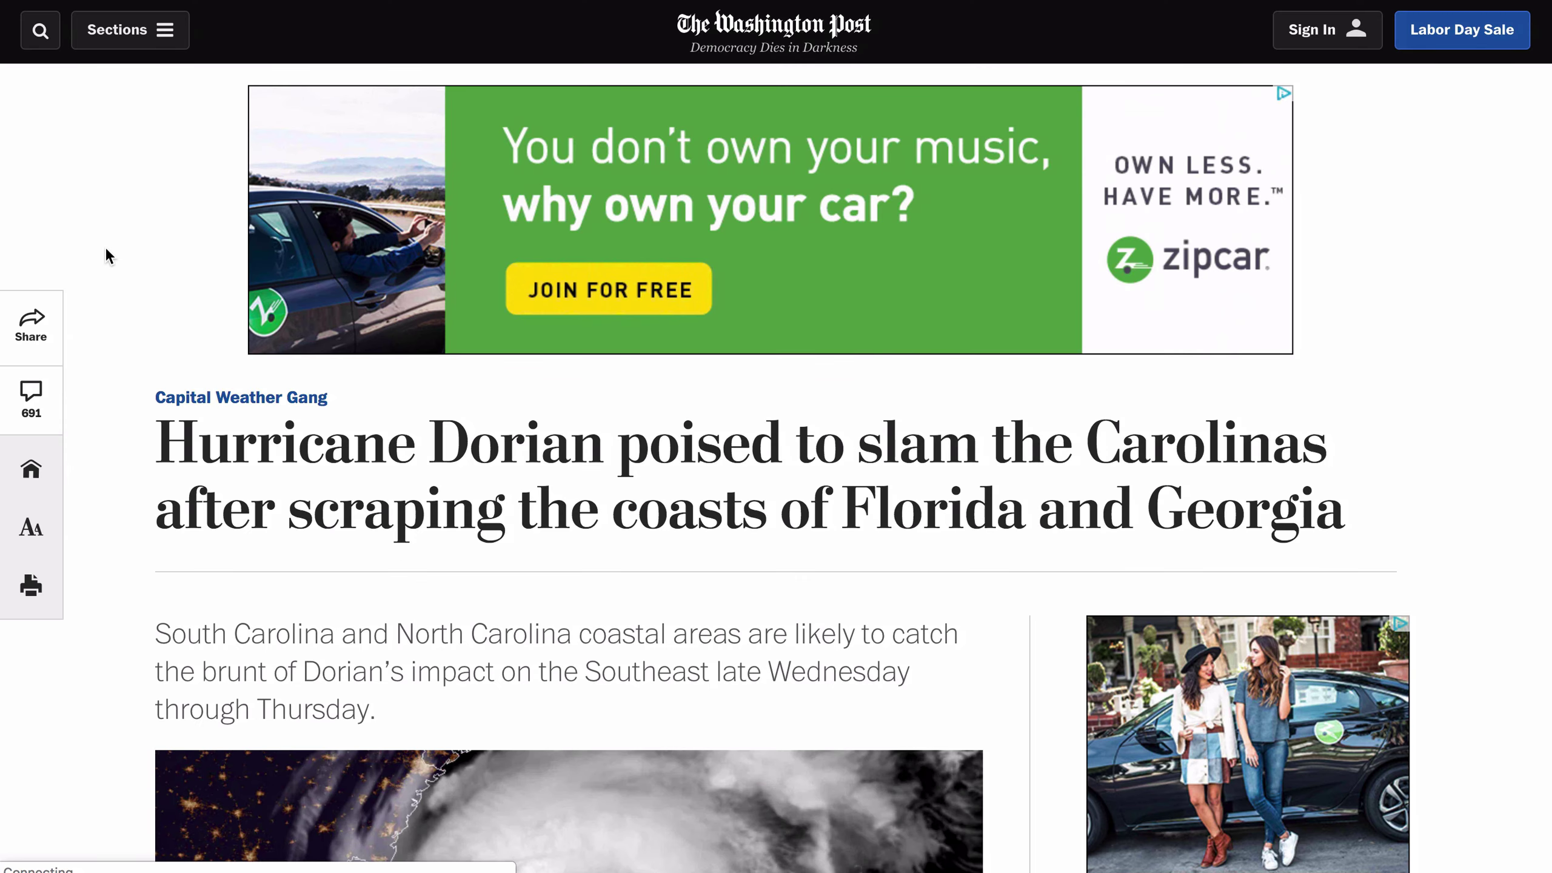
# Look through the Washington Post article on Hurricane Dorian to examine how text, images and embeds are laid out.
pyautogui.scroll(-18, 106, 250)
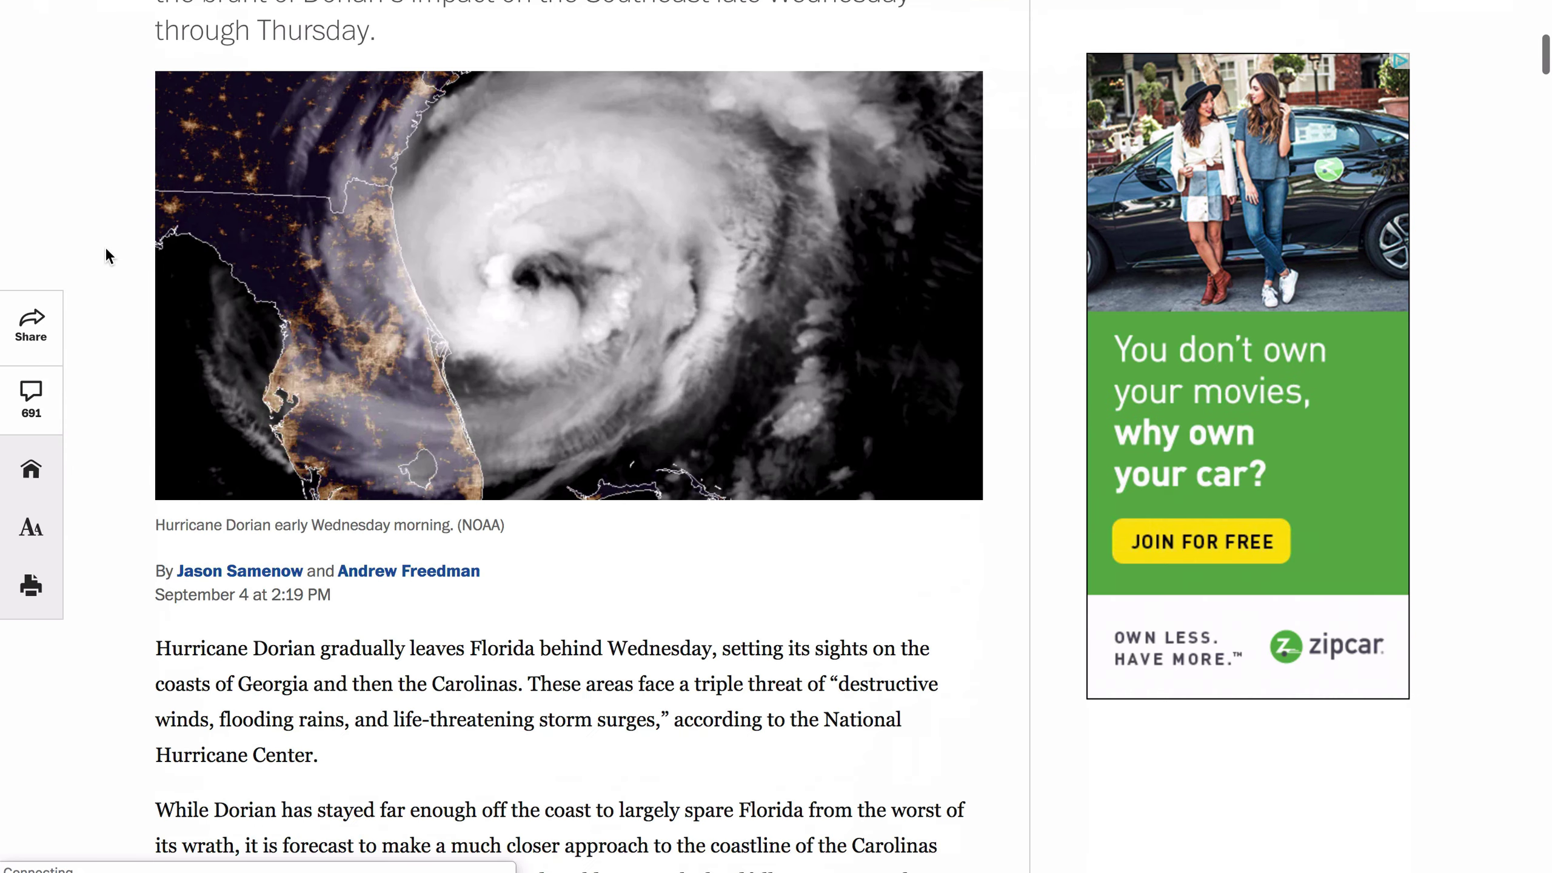
pyautogui.scroll(-20, 106, 250)
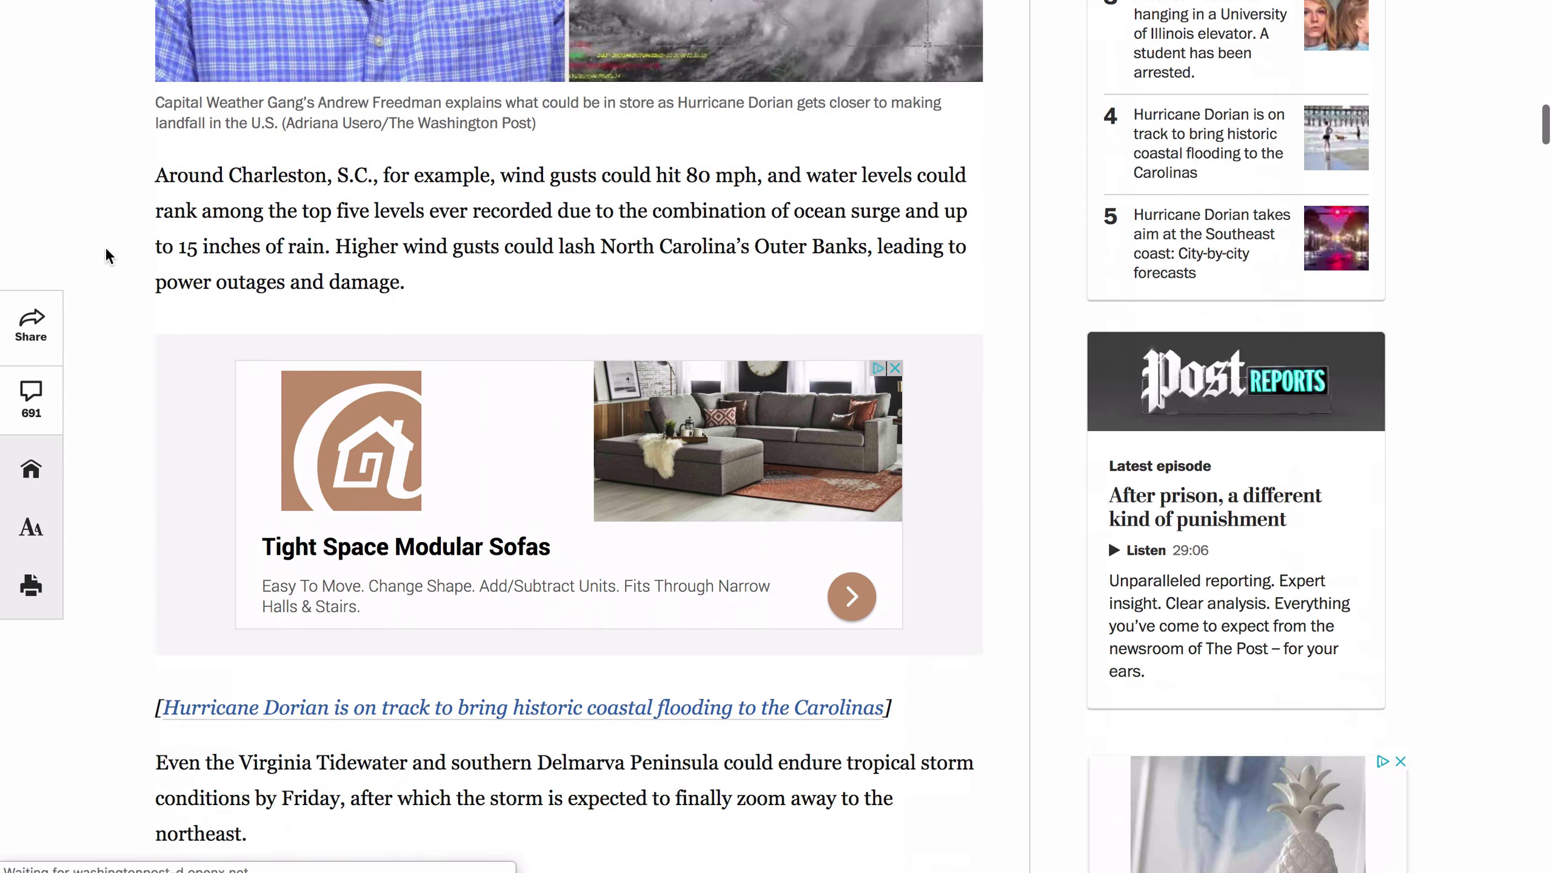
pyautogui.scroll(-20, 106, 251)
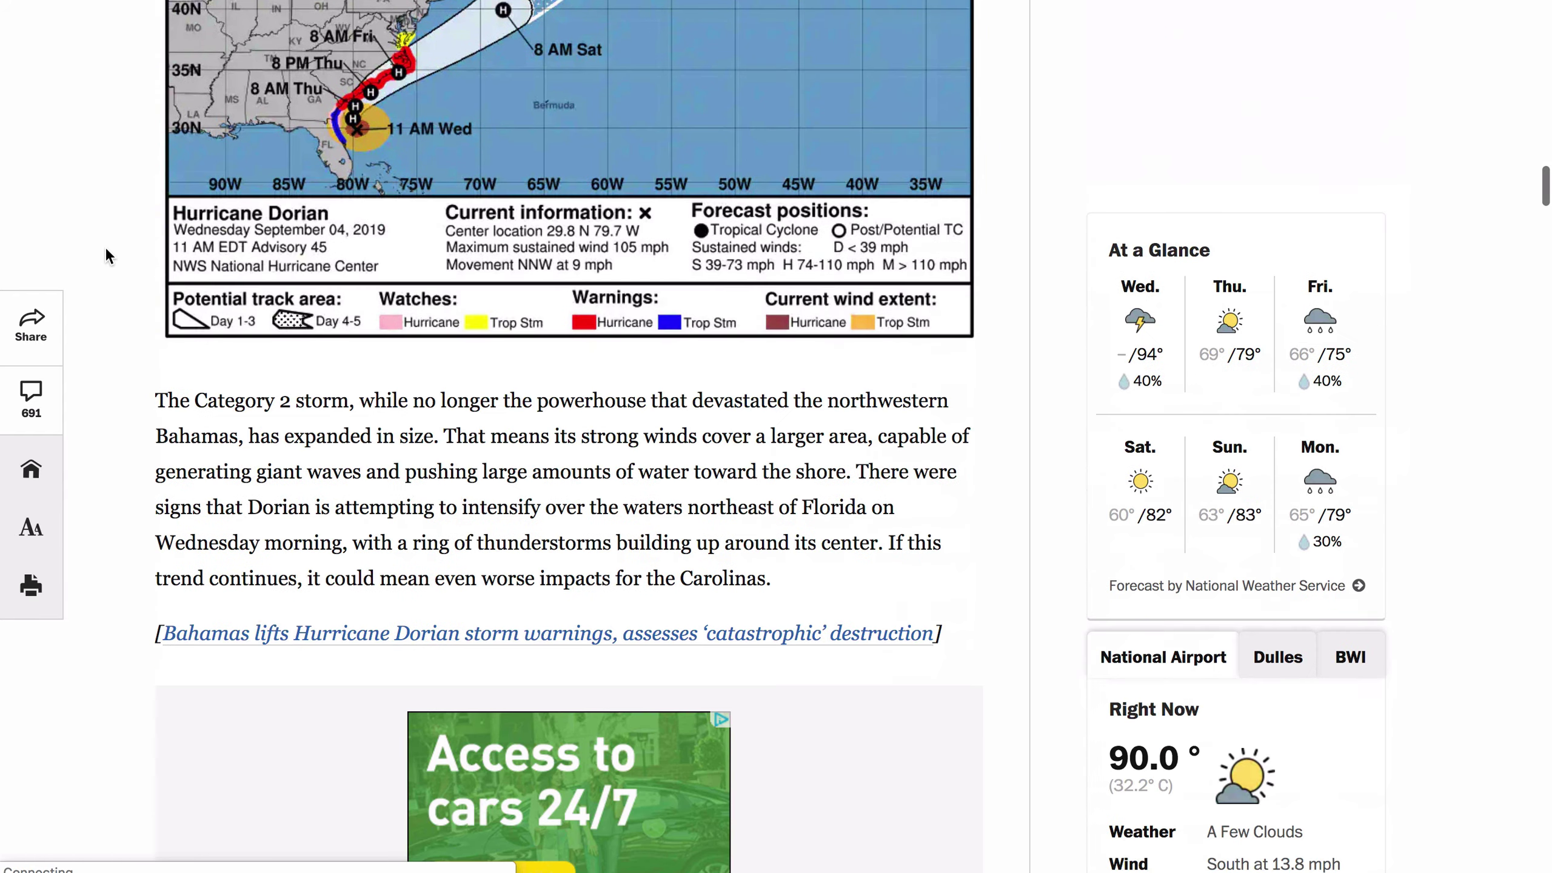
pyautogui.scroll(-20, 106, 252)
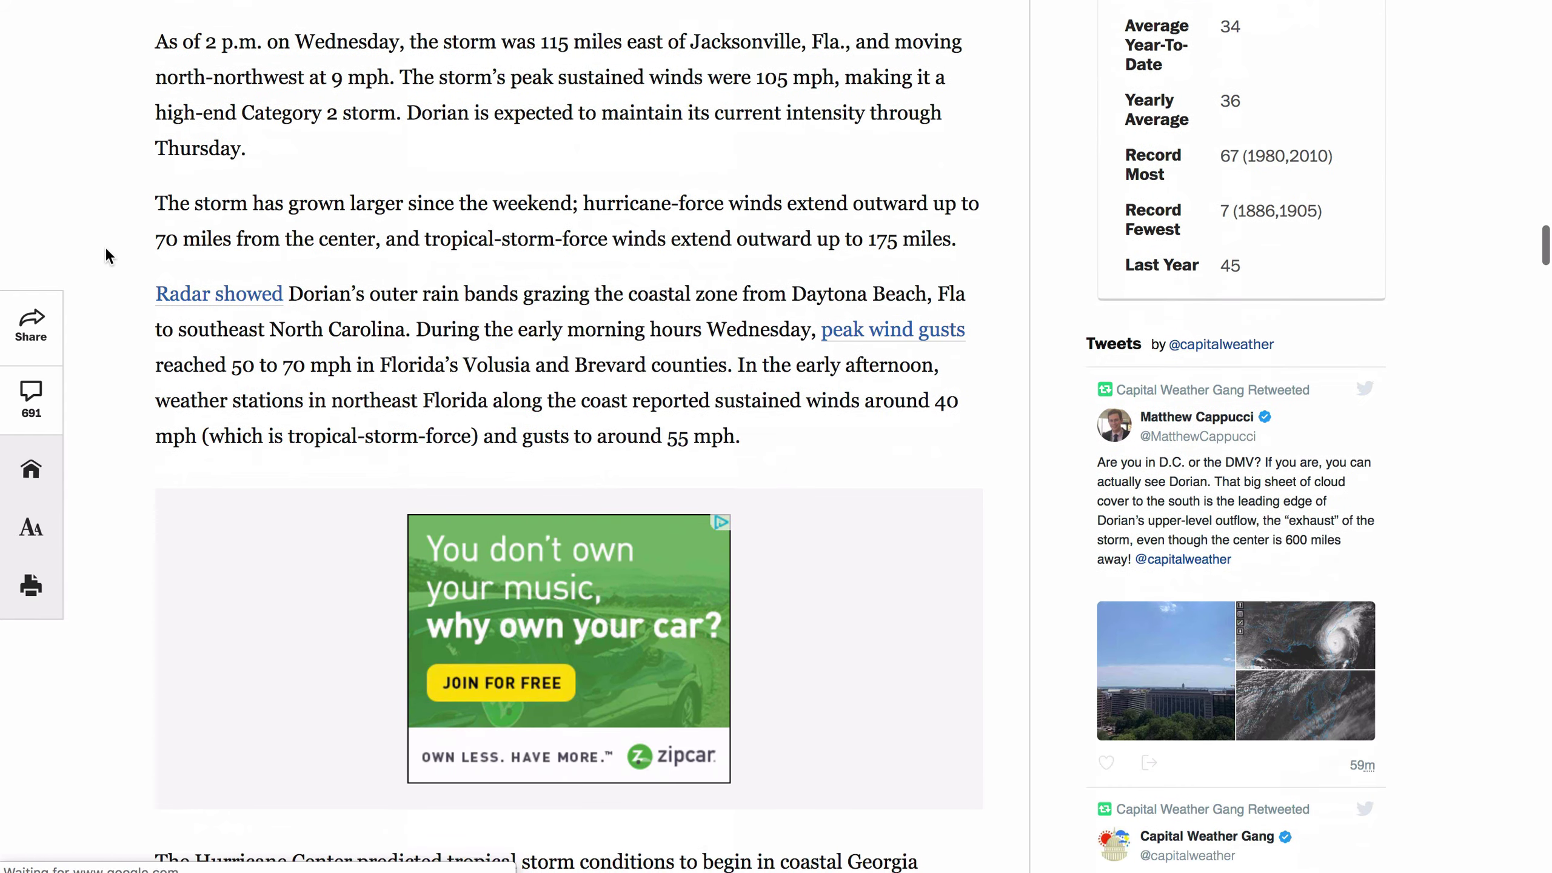
pyautogui.scroll(-15, 106, 251)
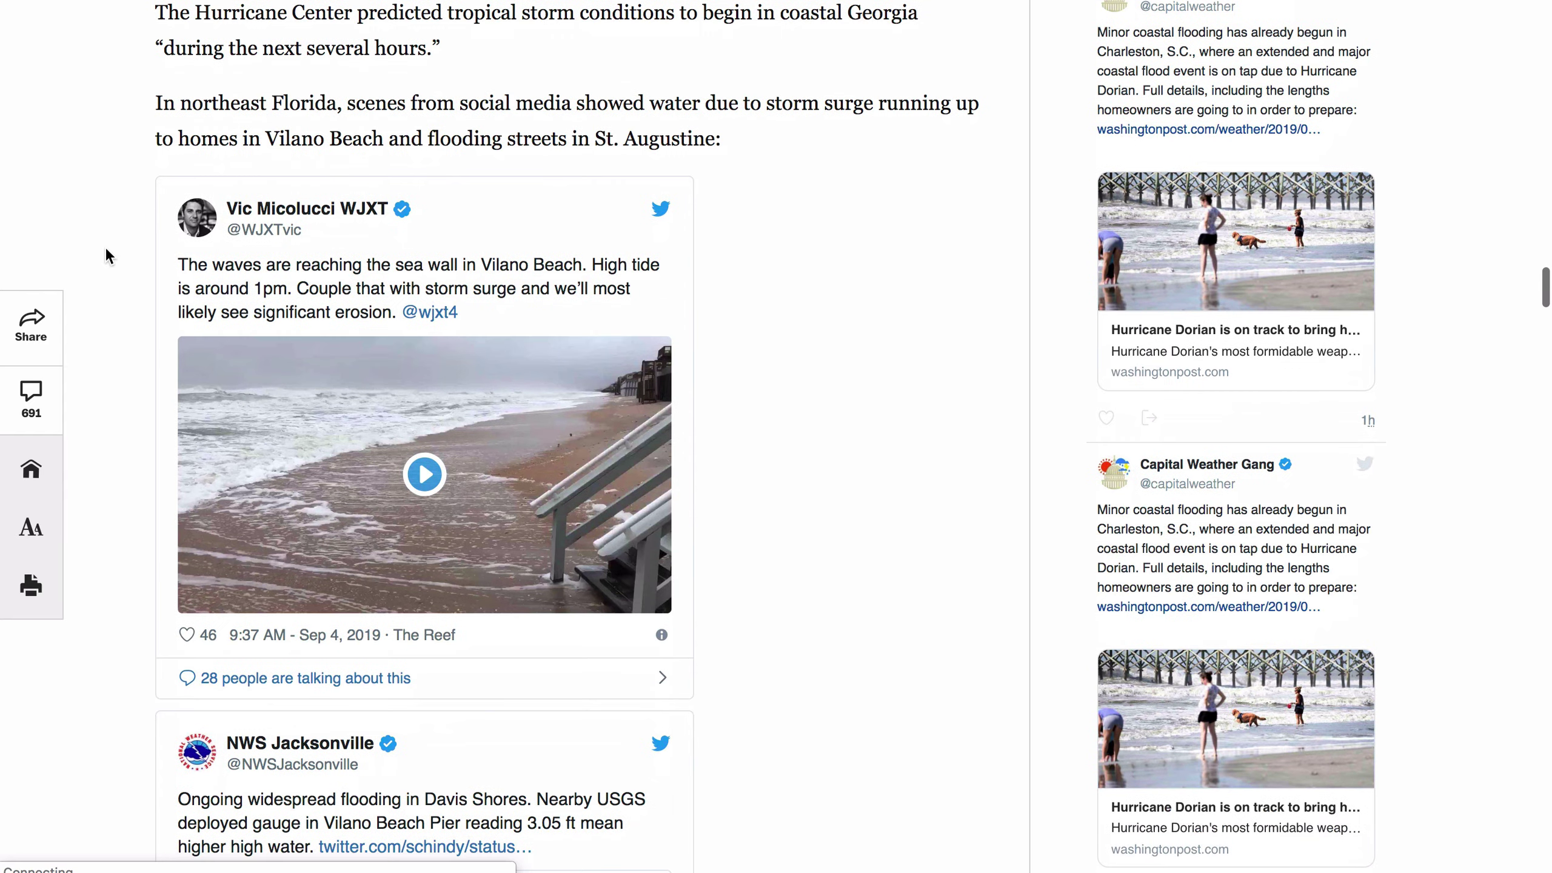
pyautogui.scroll(-15, 106, 252)
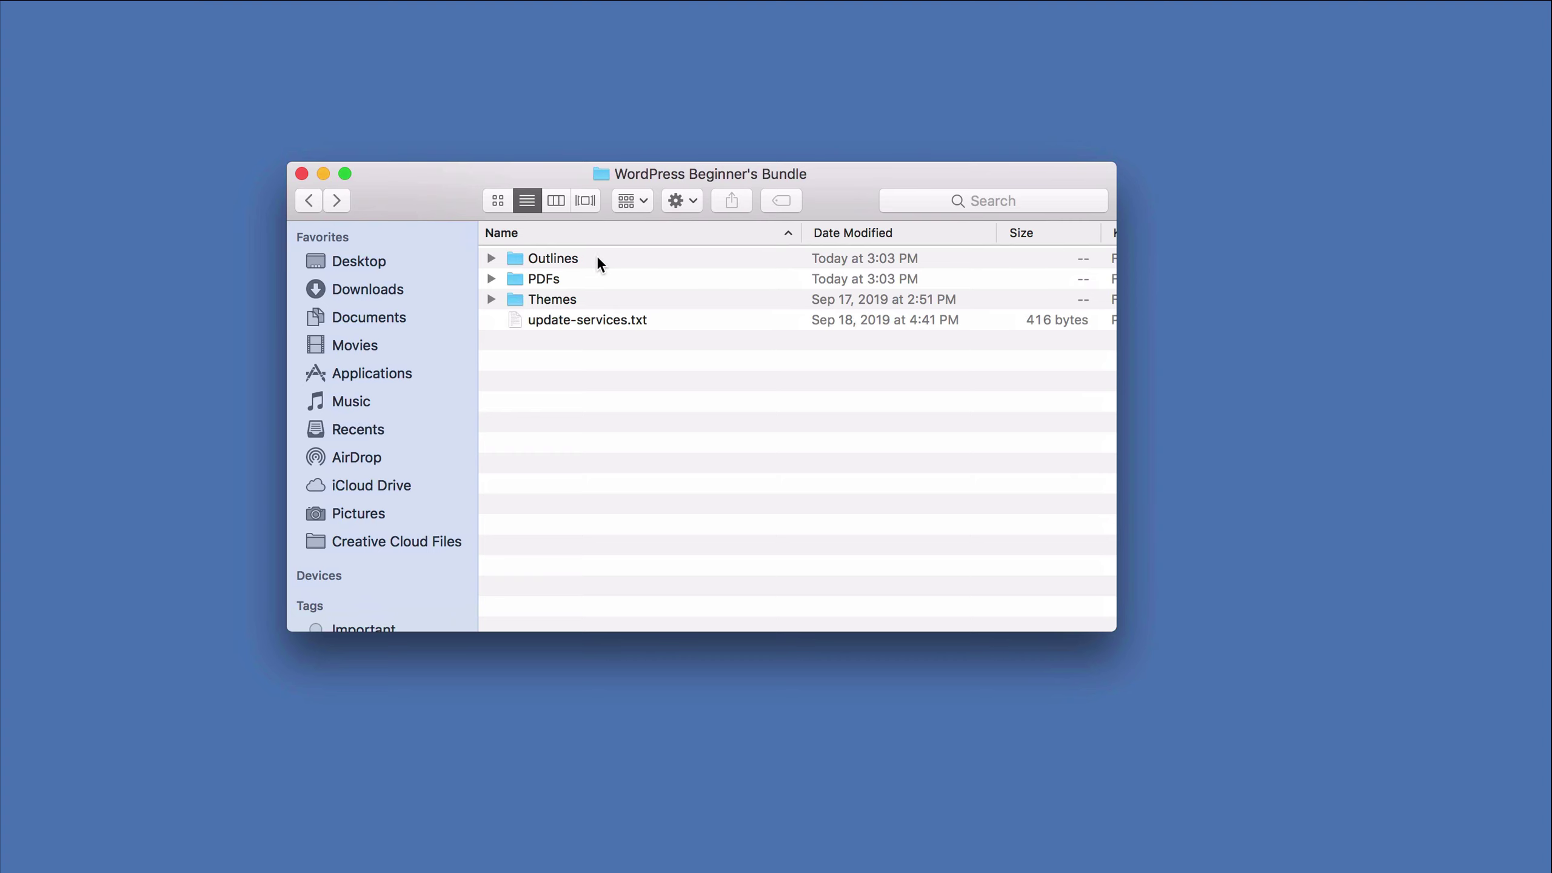
# Open about-page.url from the Outlines folder of the WordPress Beginner's Bundle and copy the entire outline code.
pyautogui.doubleClick(595, 258)
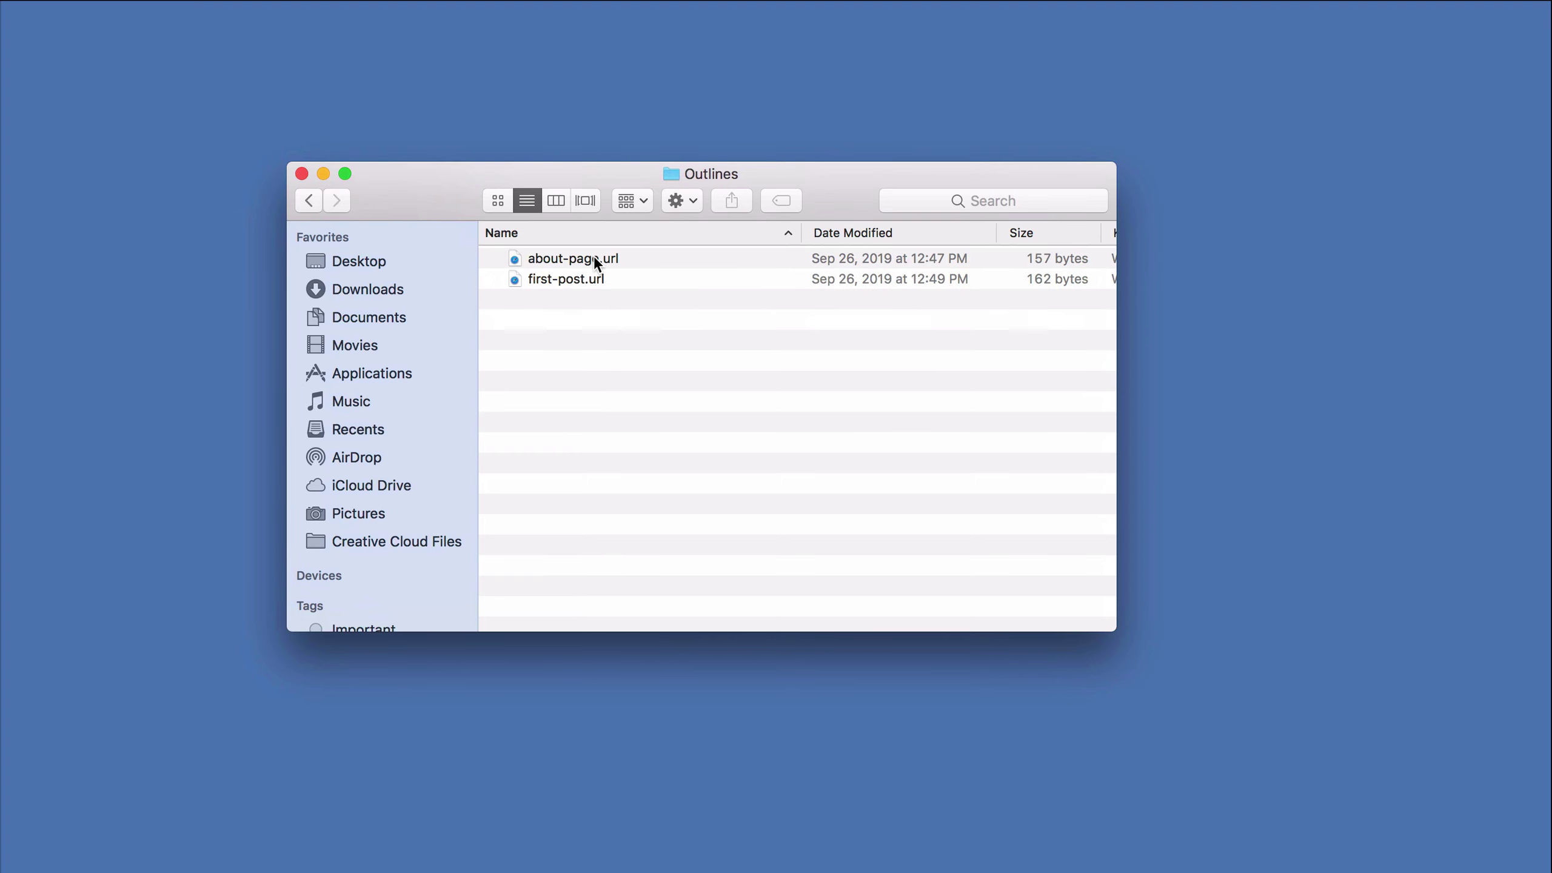
pyautogui.click(595, 258)
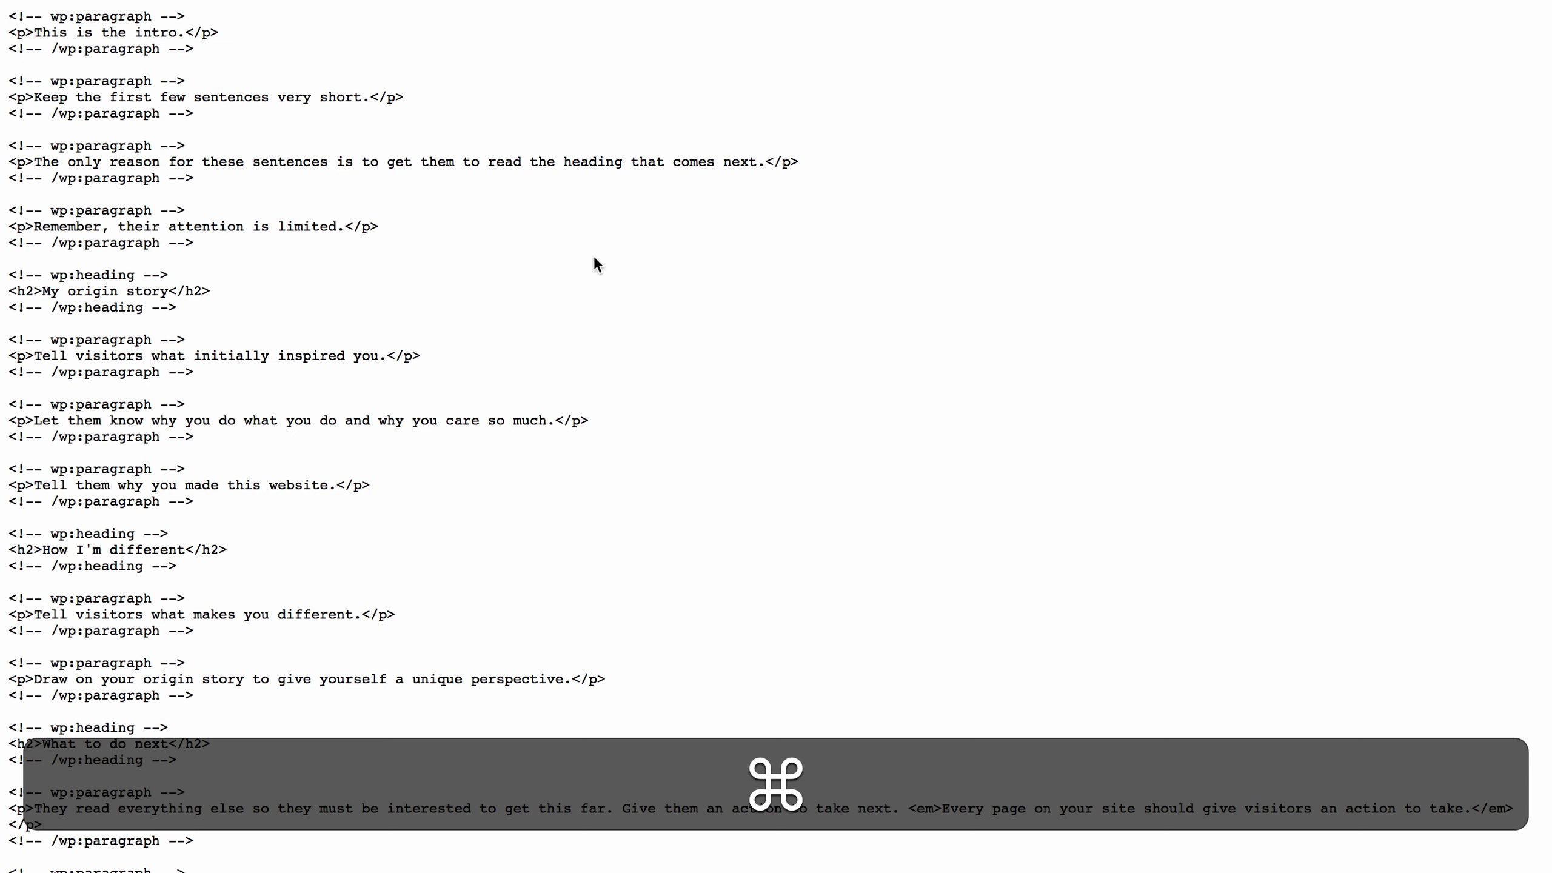
pyautogui.press('super+a')
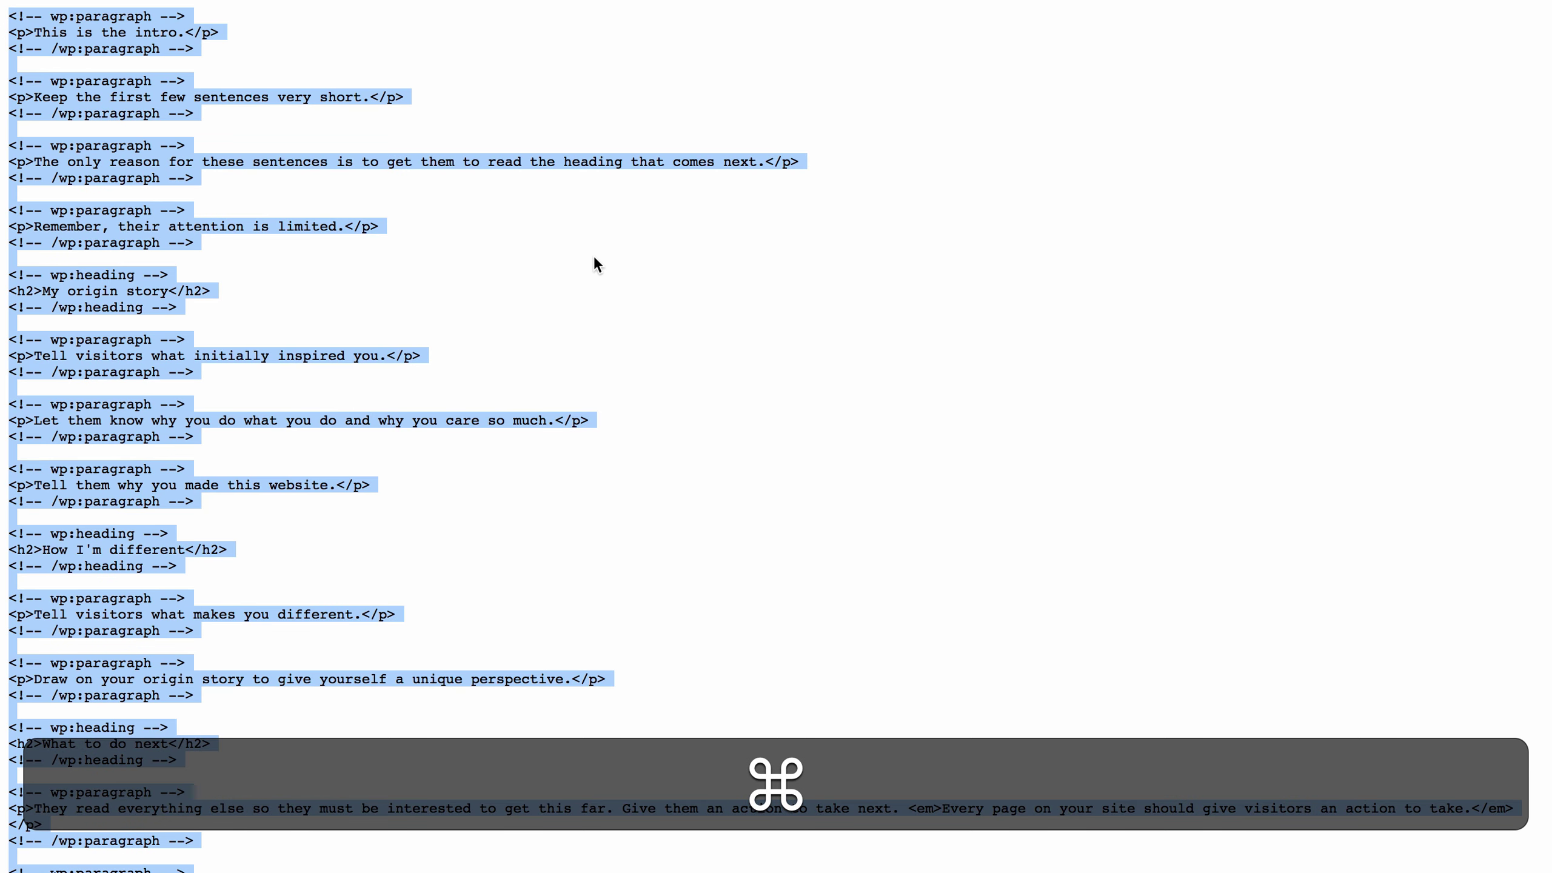
pyautogui.press('super+c')
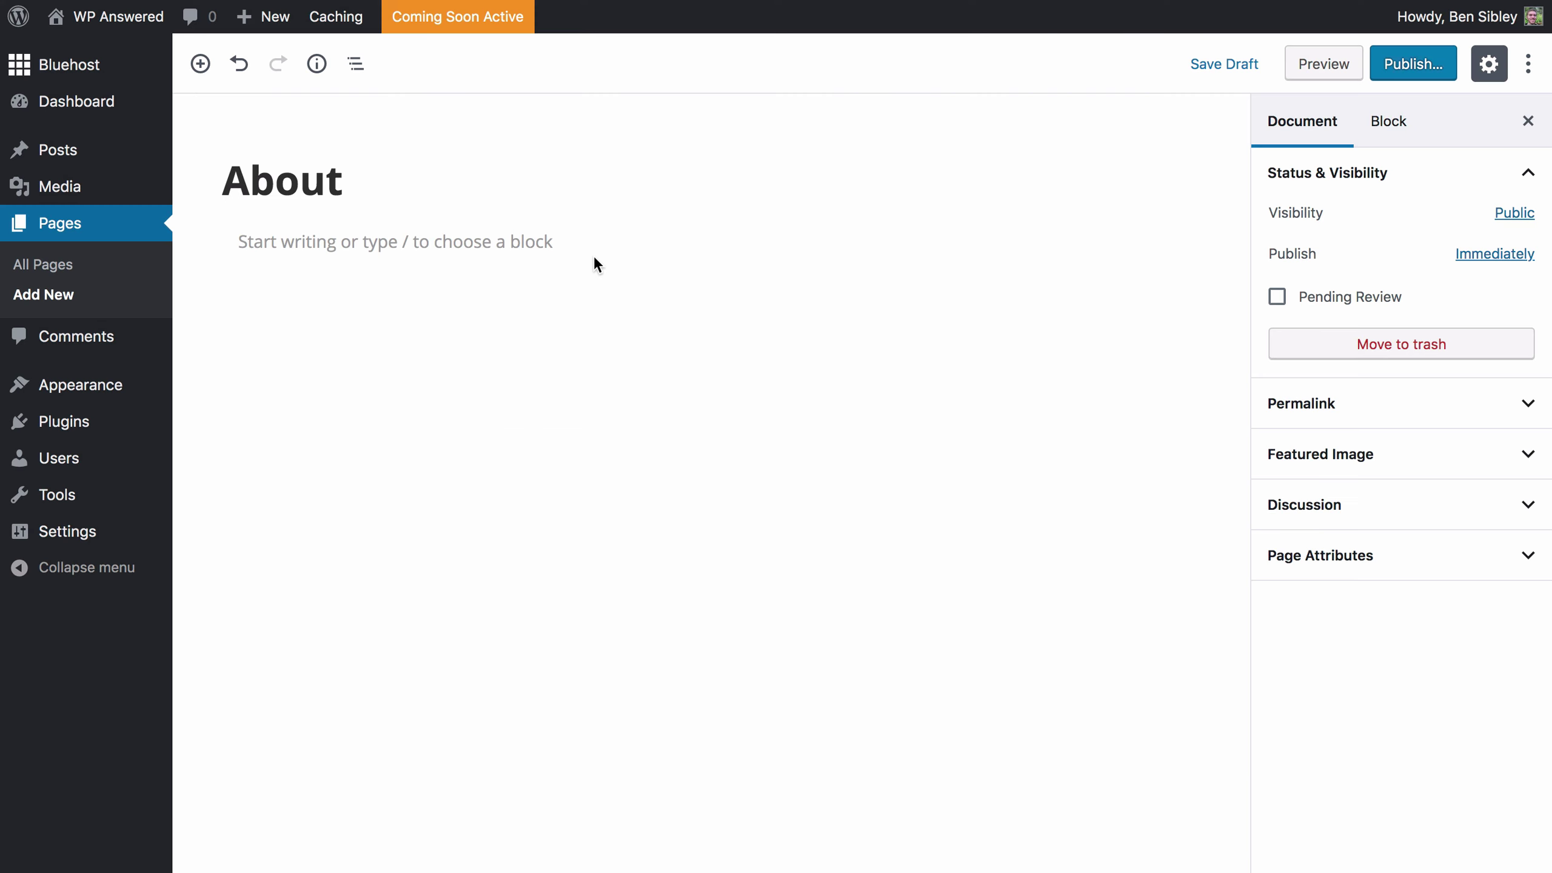
# Paste the copied outline code into the About page in the Code Editor, and return to the Visual Editor.
pyautogui.click(1529, 63)
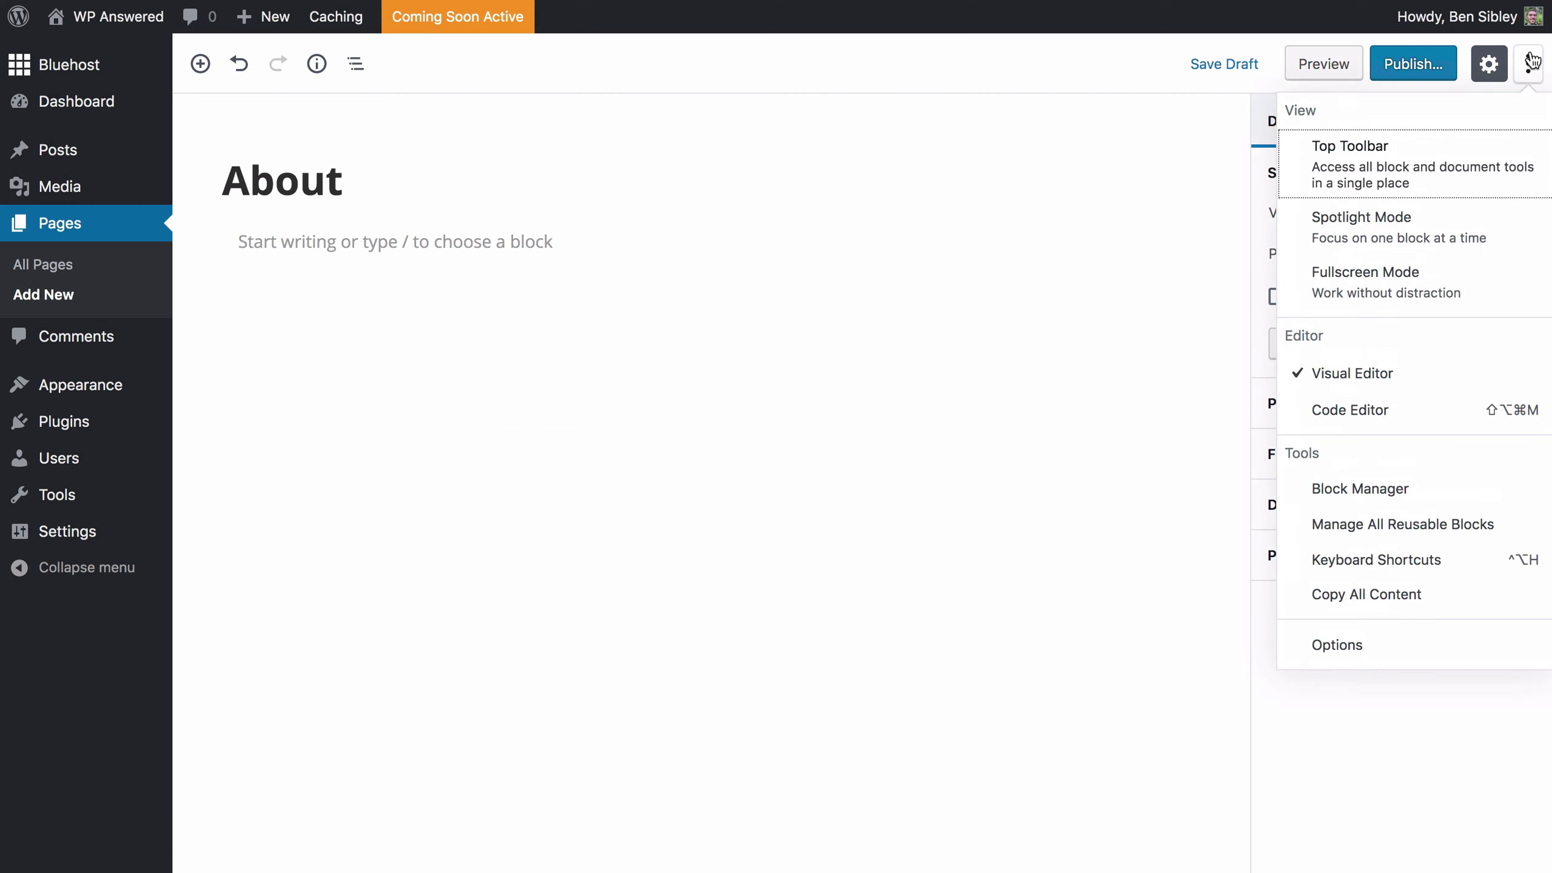
pyautogui.click(1407, 412)
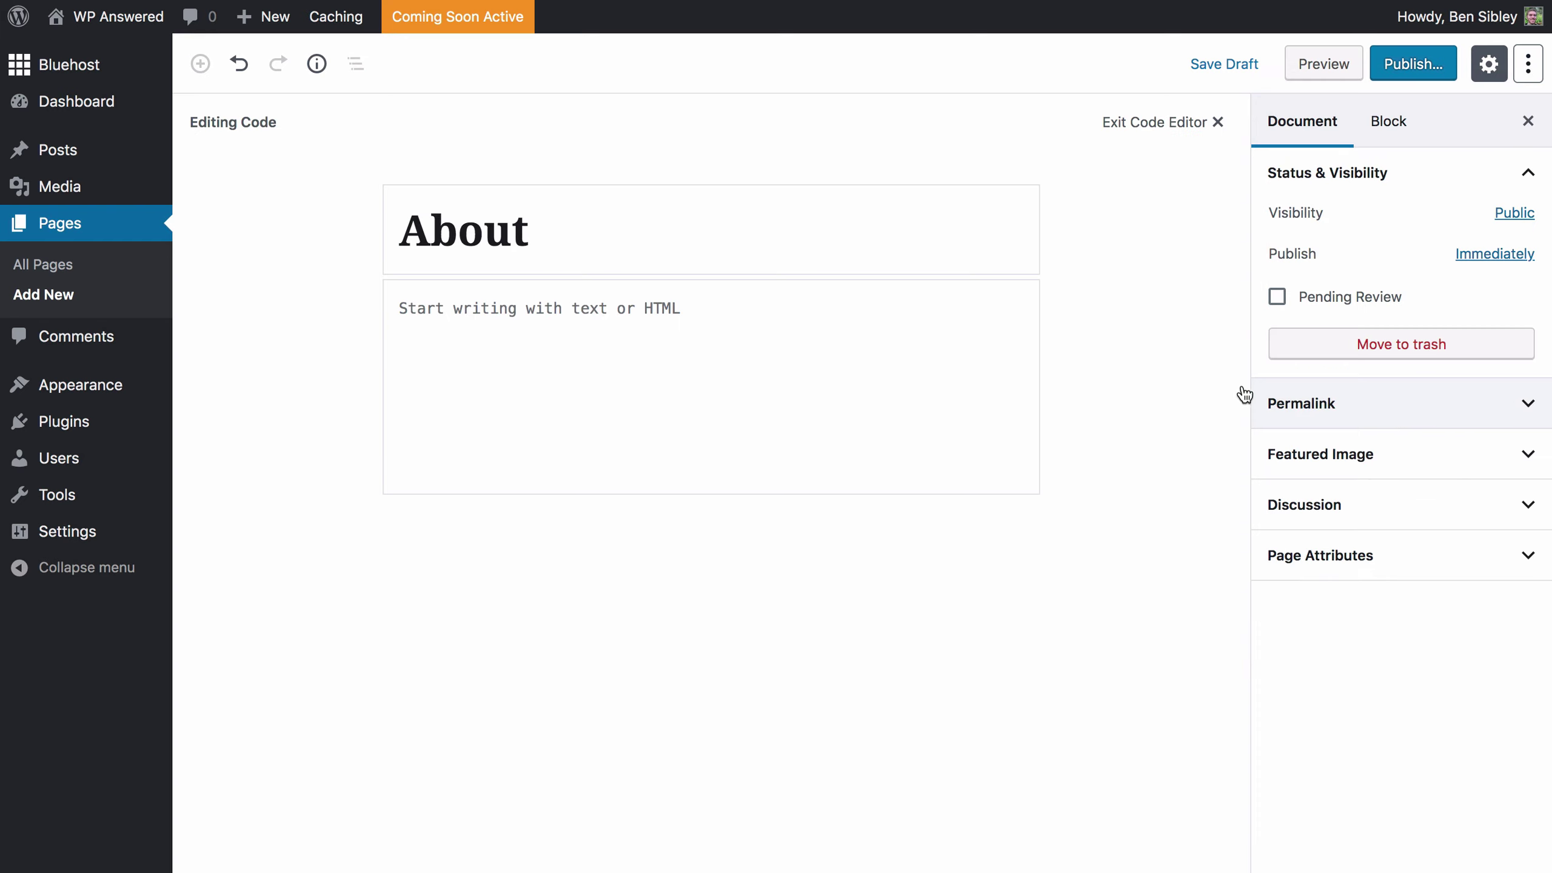
pyautogui.click(777, 333)
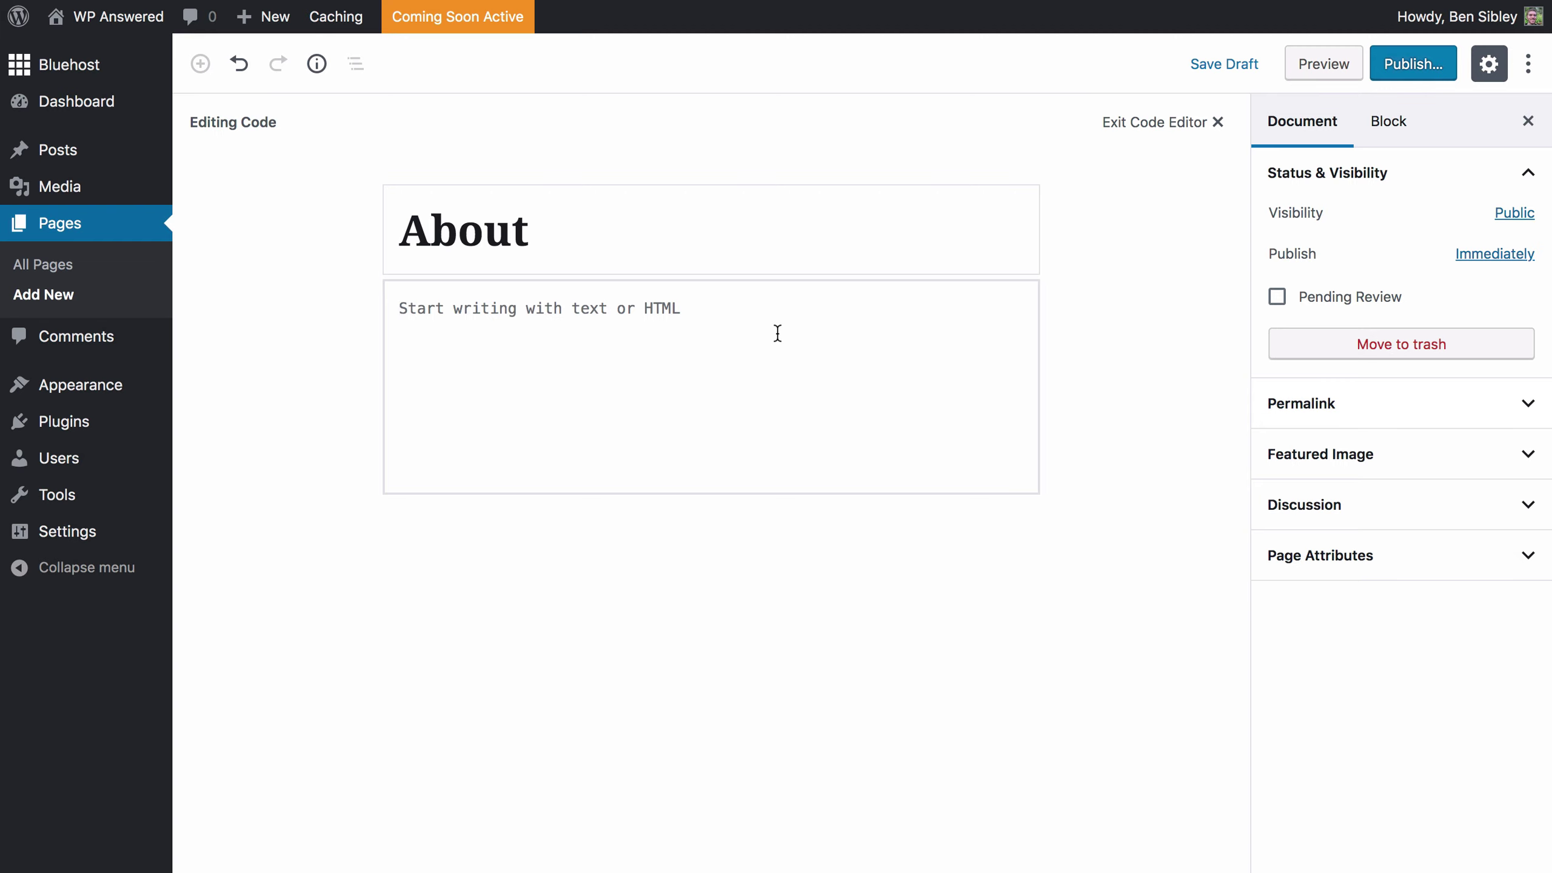
pyautogui.press('super+v')
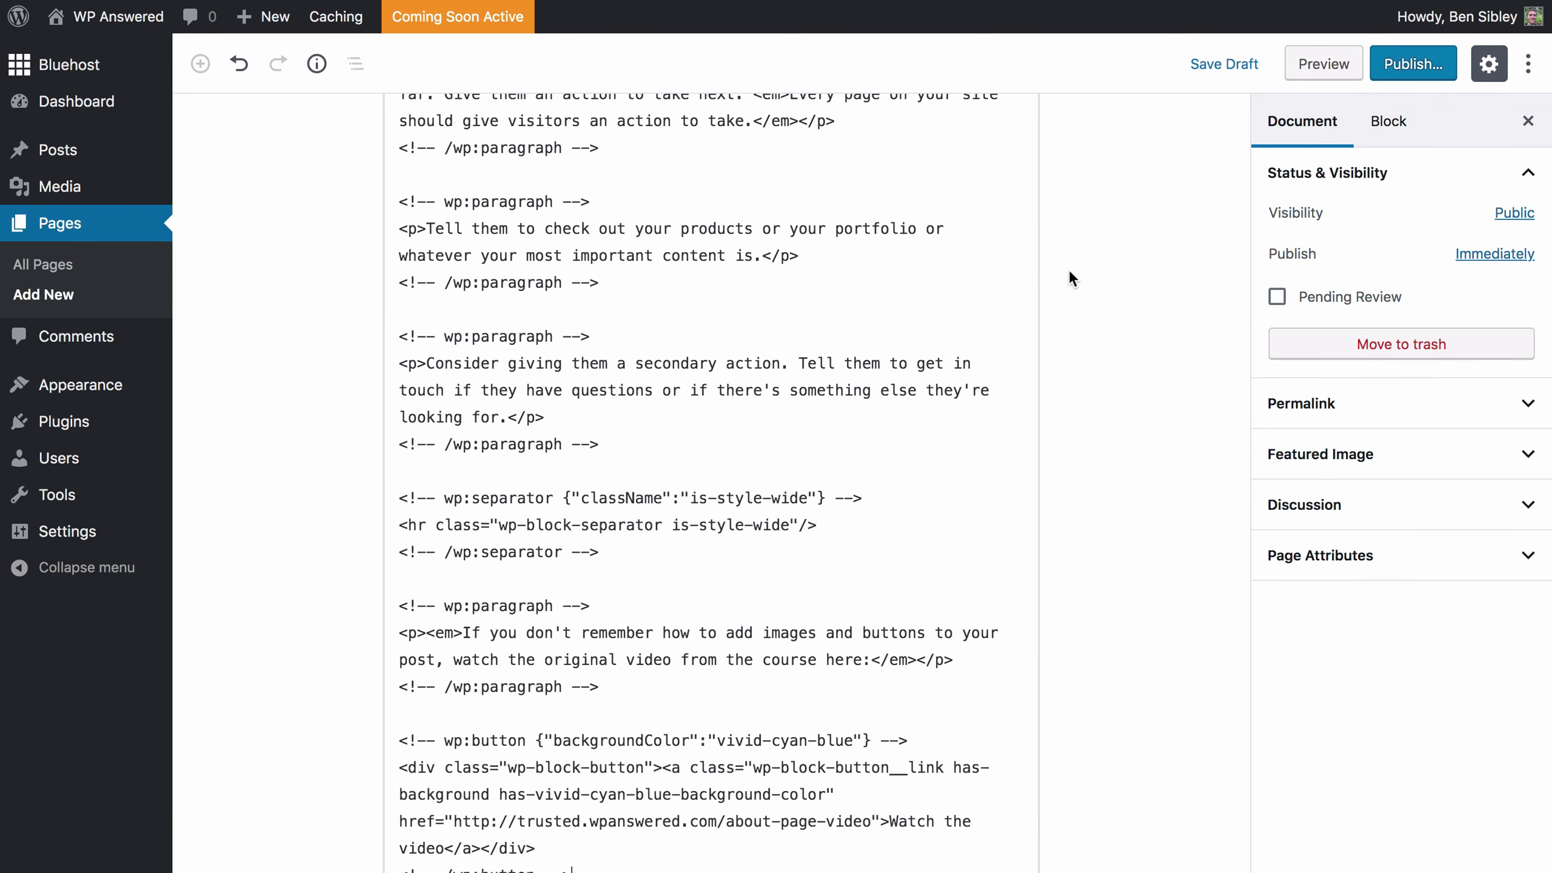
pyautogui.scroll(10, 1070, 270)
pyautogui.scroll(8, 1069, 270)
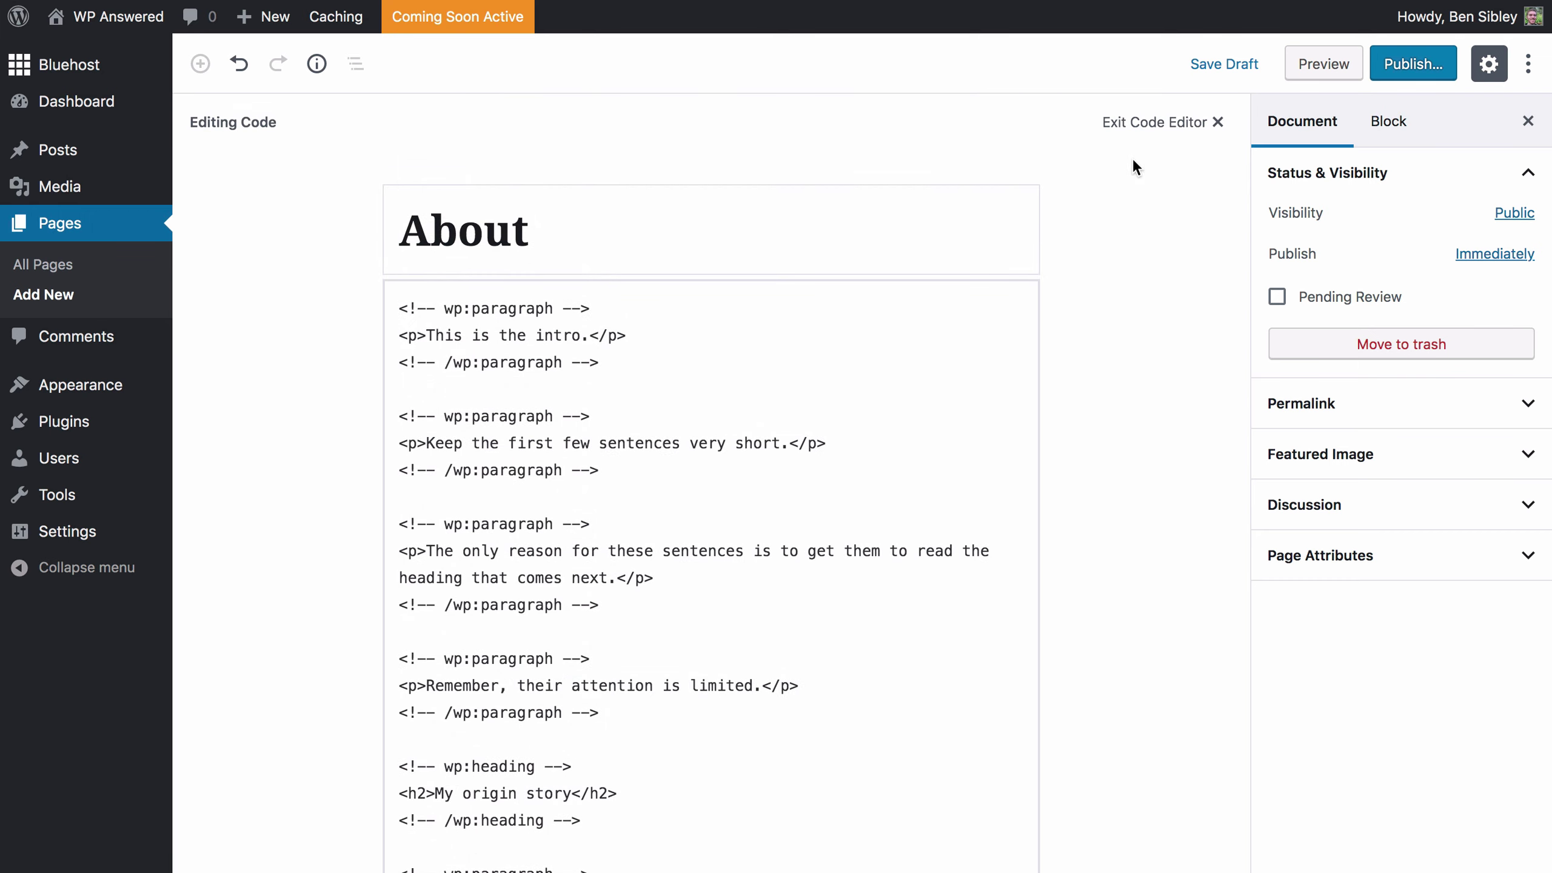
pyautogui.click(1169, 125)
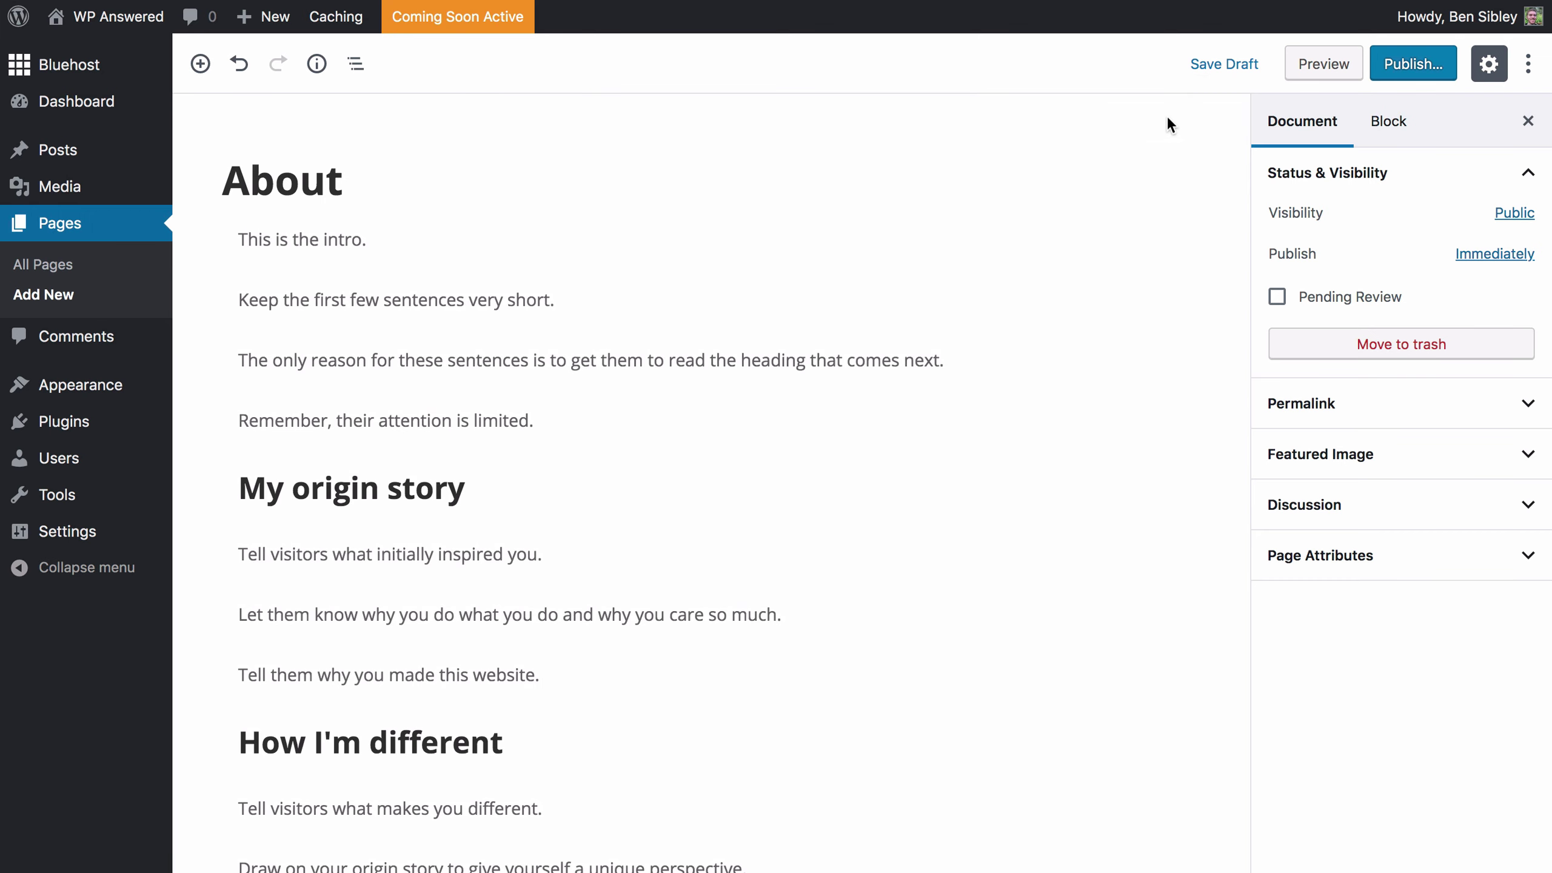
# Review the pasted About page outline from the intro down to the "Watch the video" button.
pyautogui.scroll(-8, 539, 340)
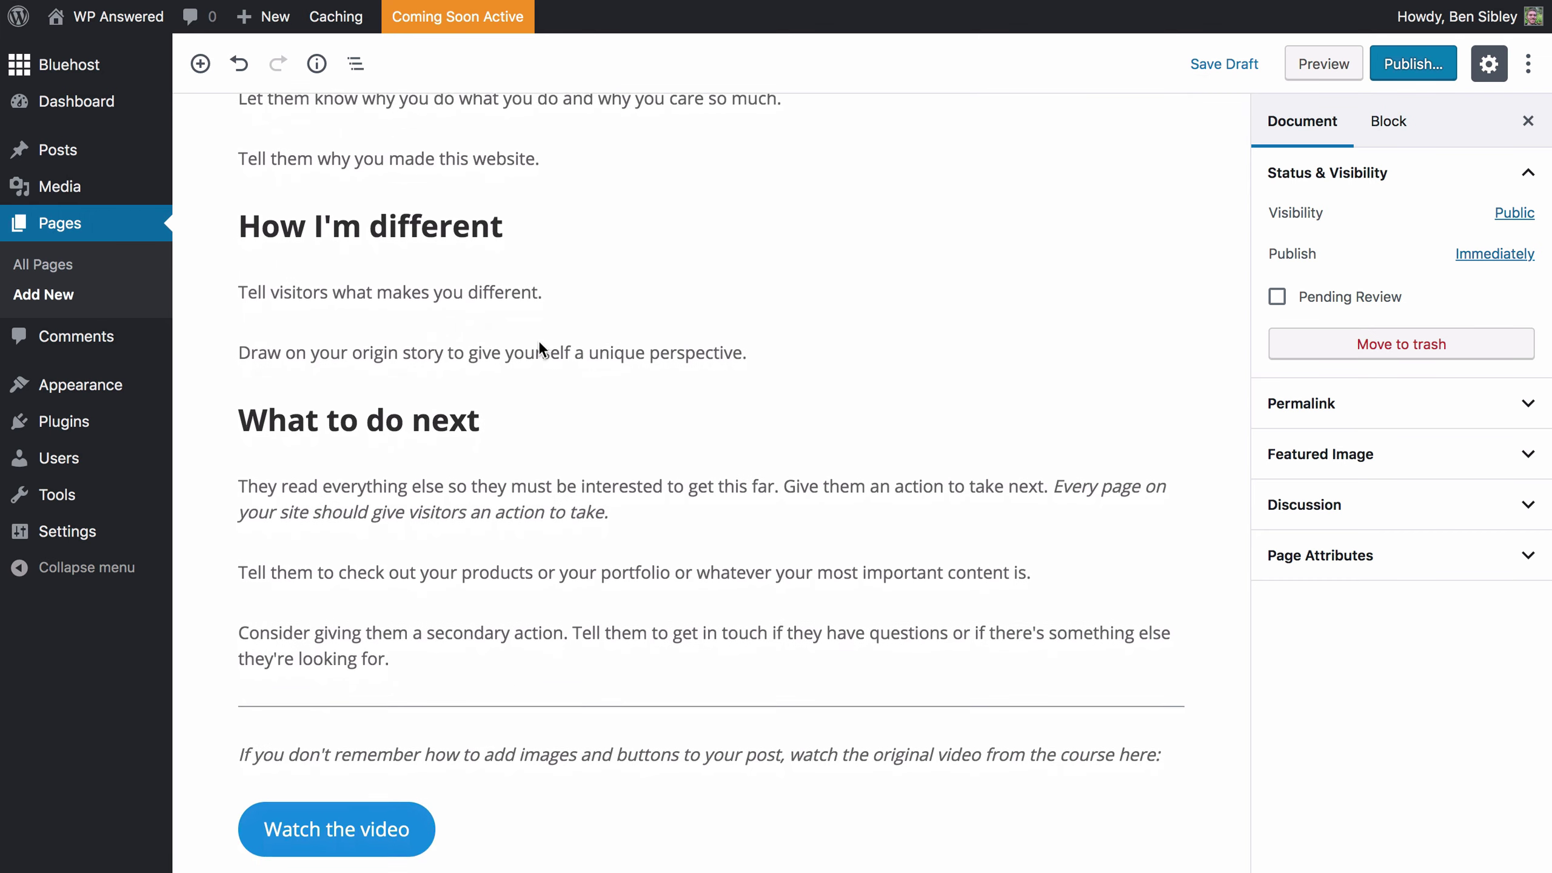
pyautogui.scroll(-2, 539, 340)
pyautogui.scroll(10, 539, 343)
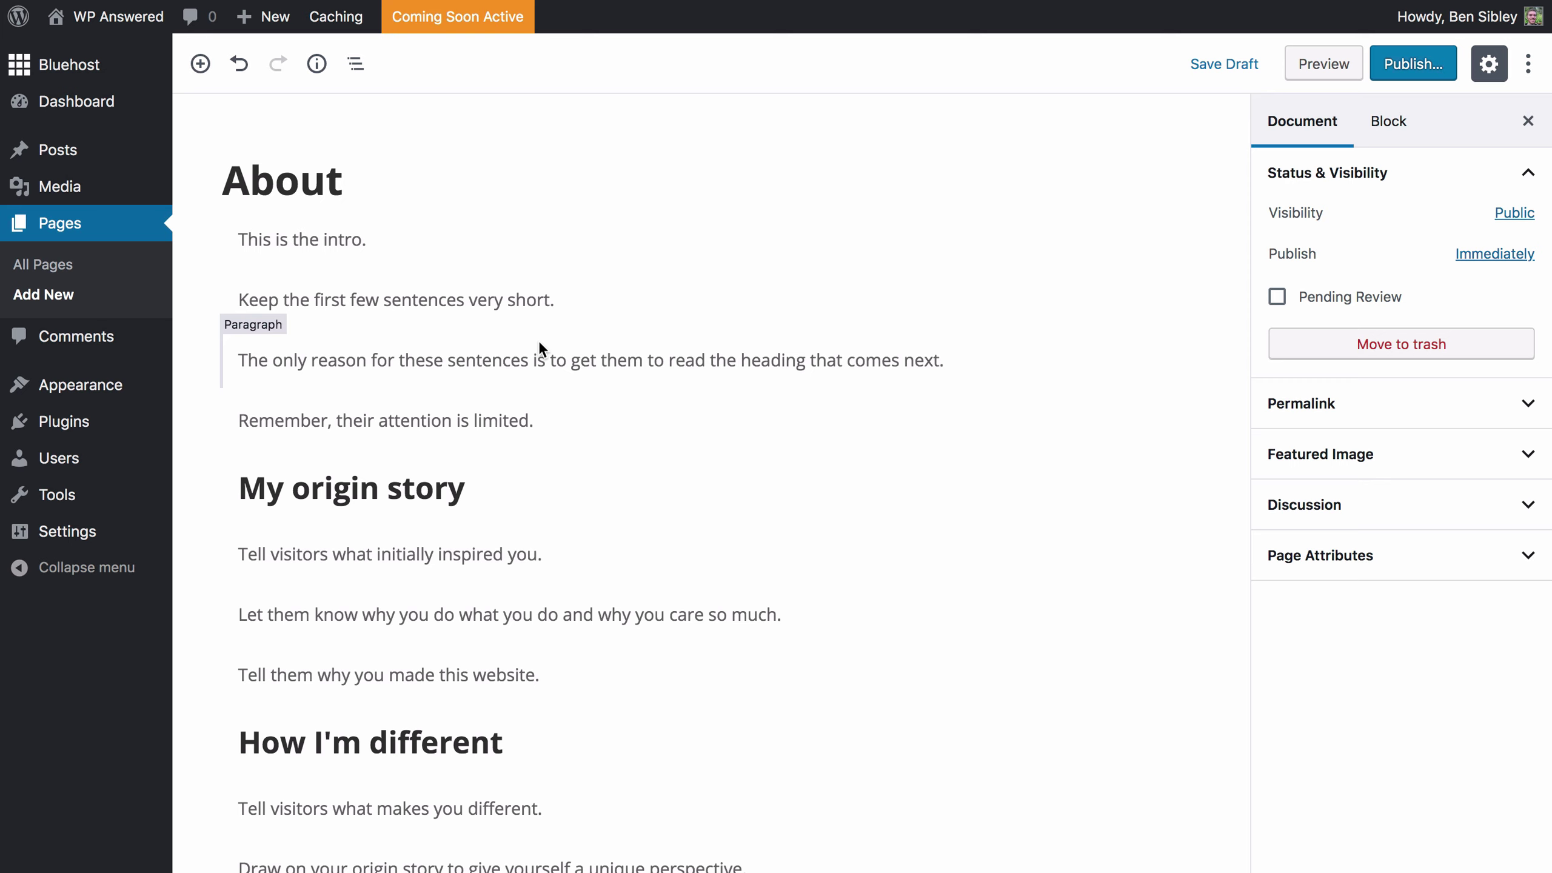
# Insert an Image block from Common Blocks below the "My origin story" heading, and remove it again.
pyautogui.scroll(-5, 538, 343)
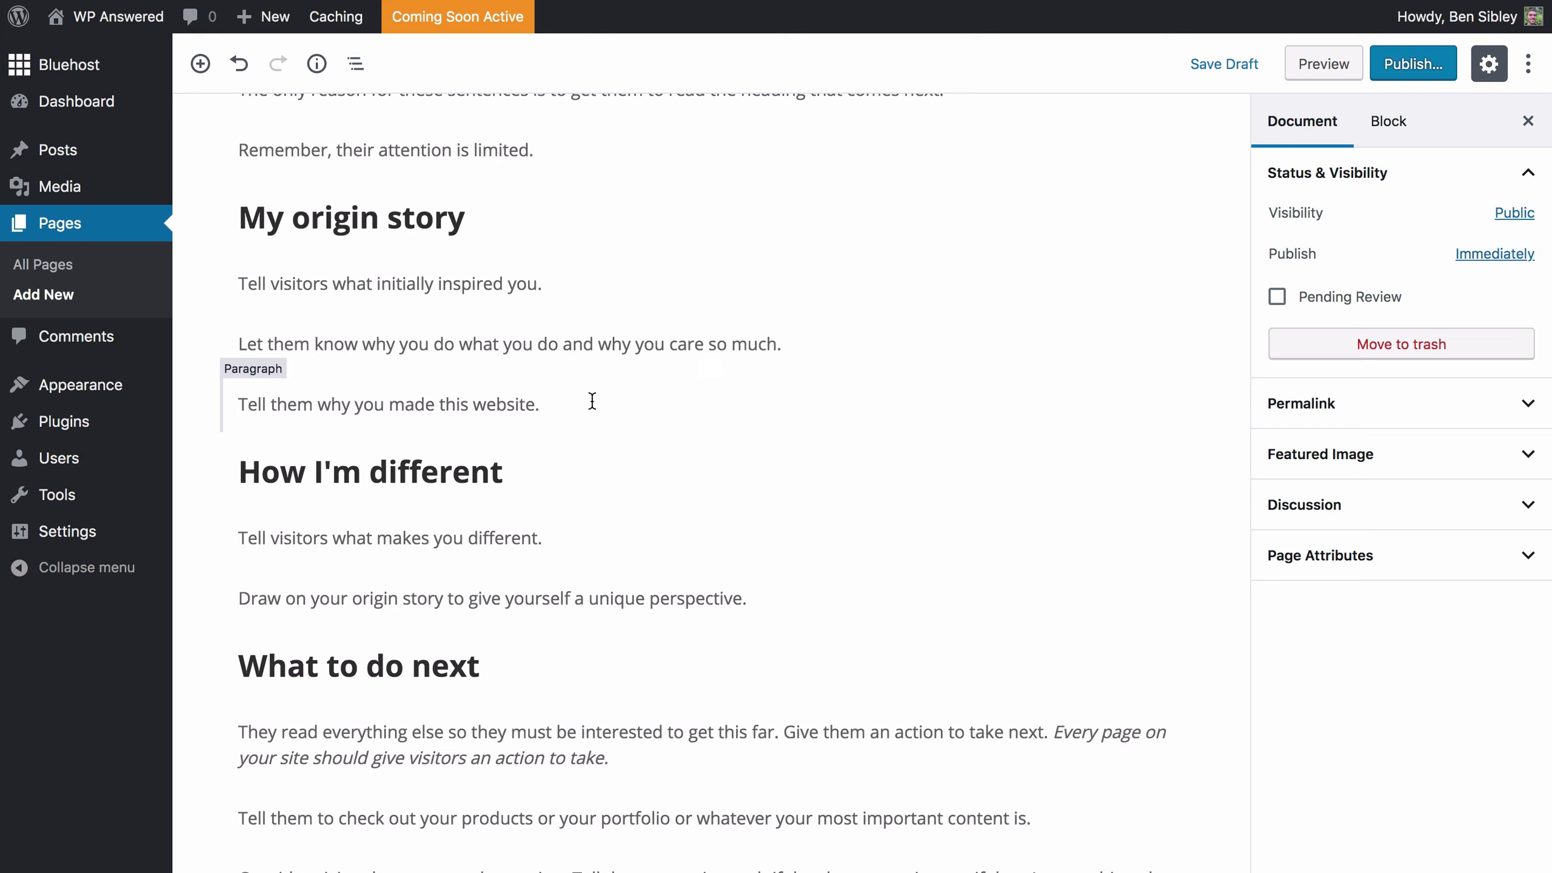
pyautogui.click(485, 218)
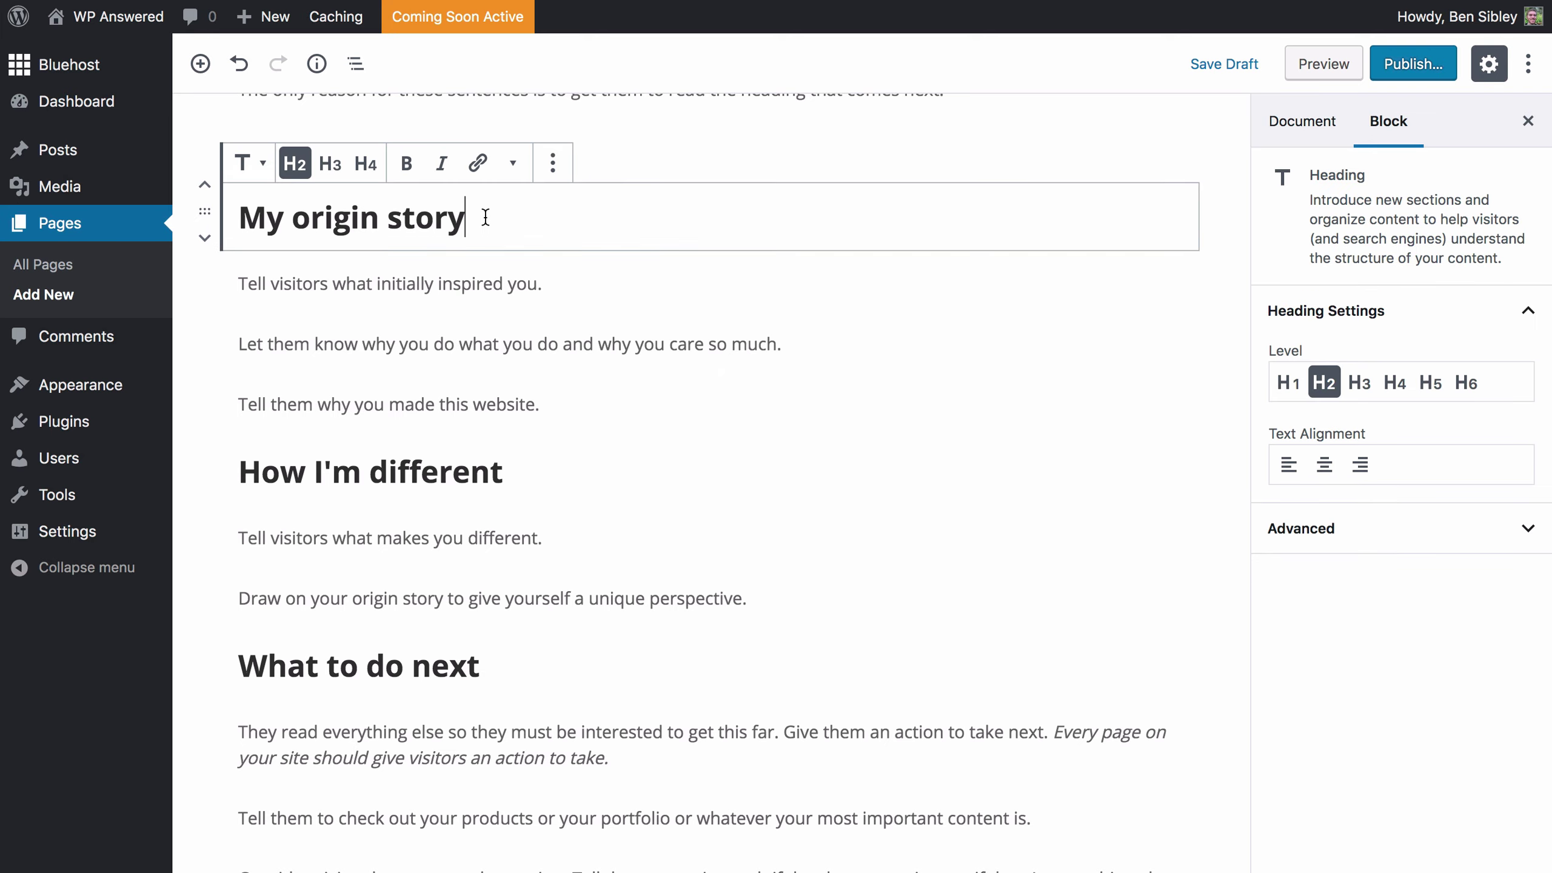
pyautogui.press('Return')
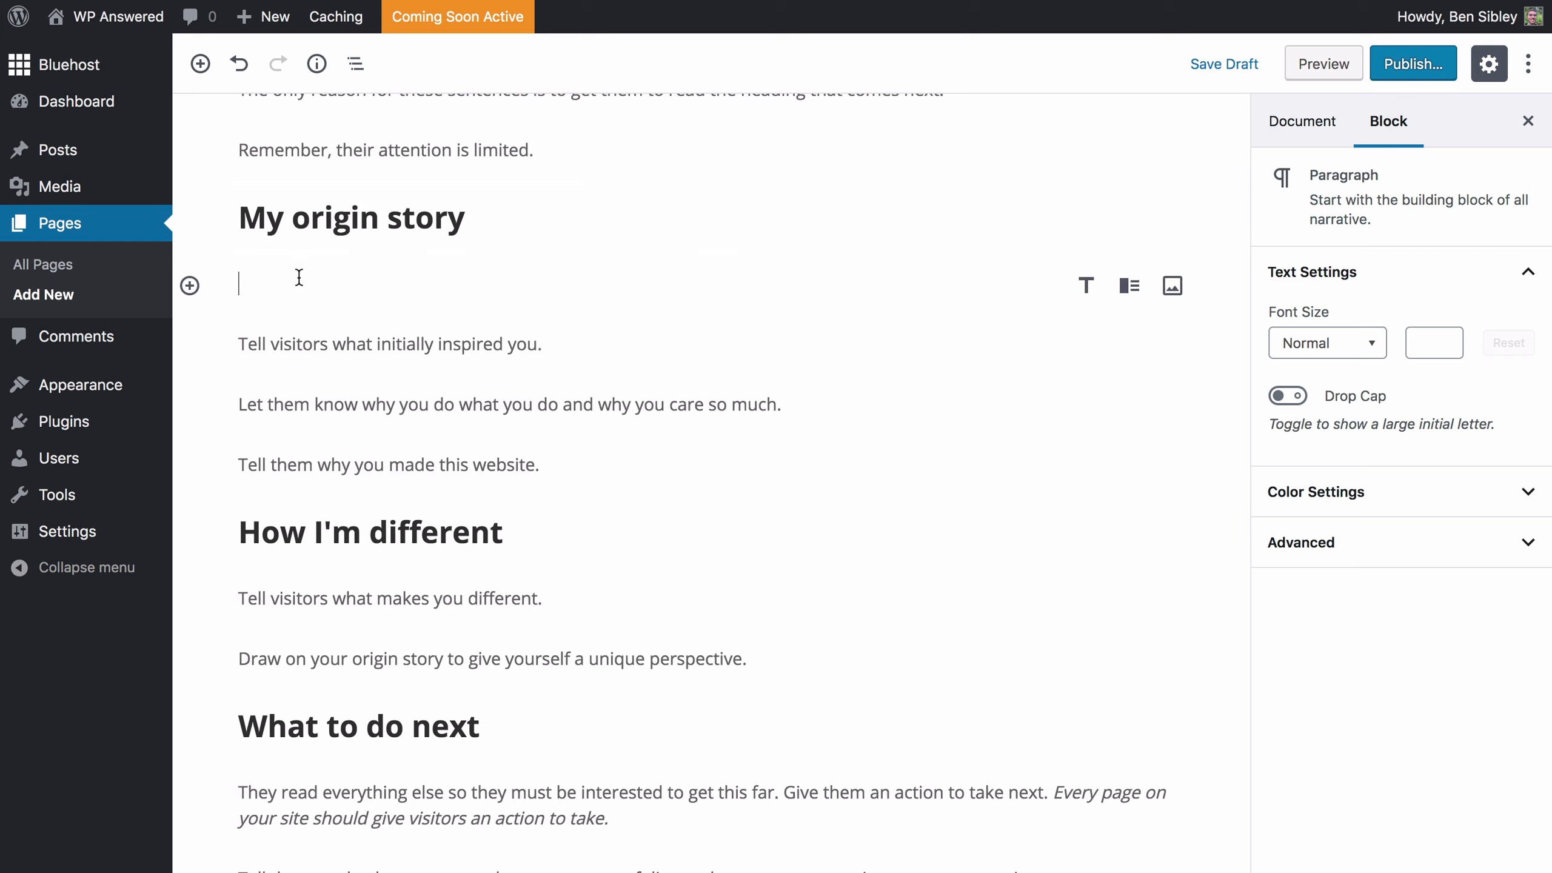
pyautogui.click(189, 285)
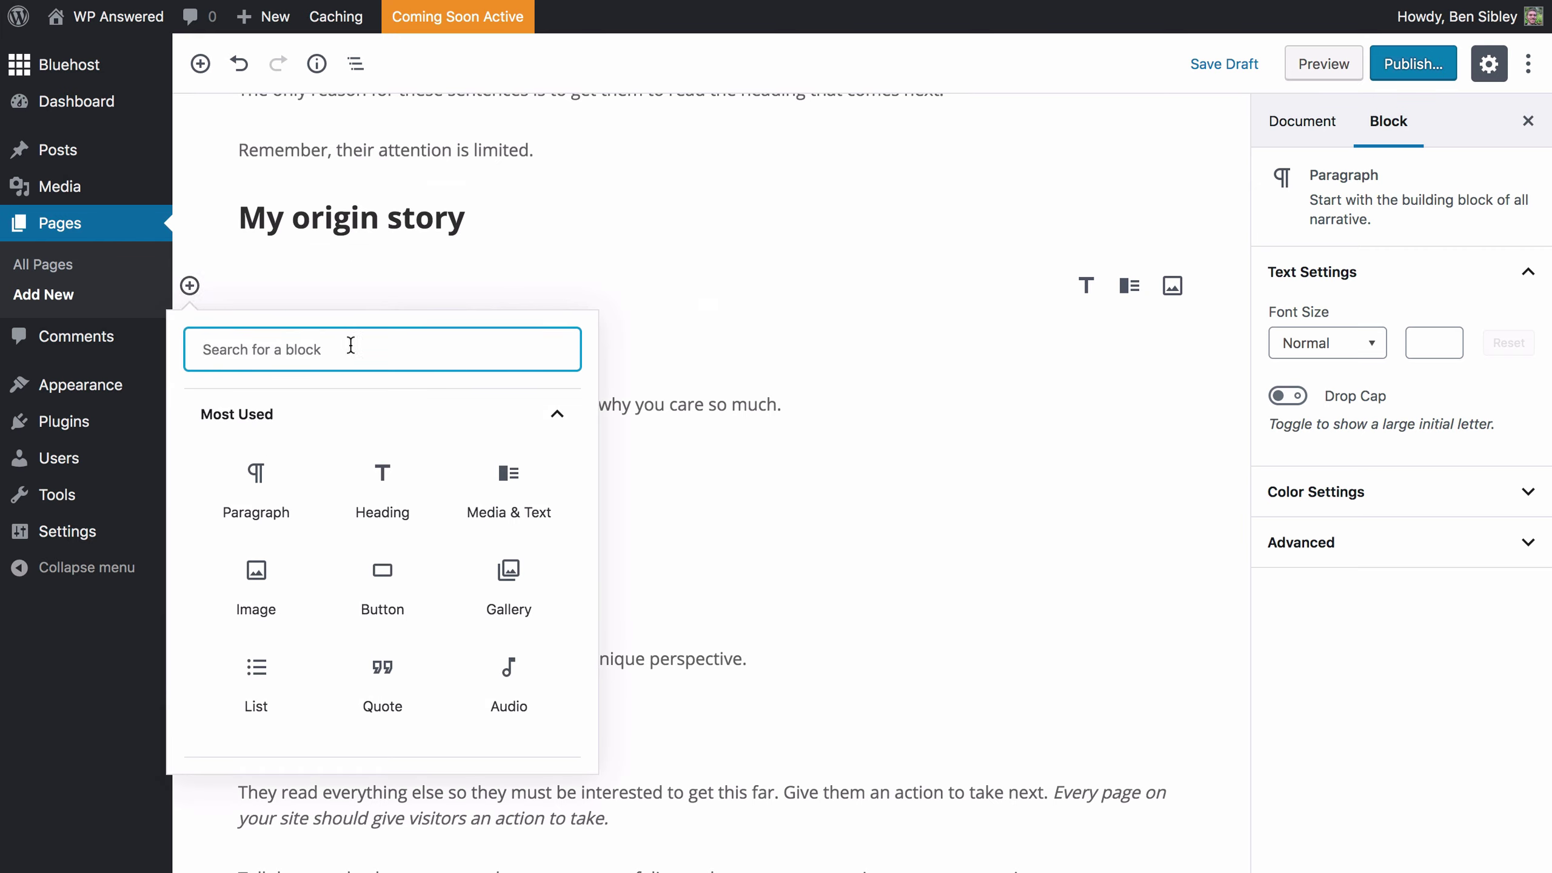
pyautogui.click(354, 416)
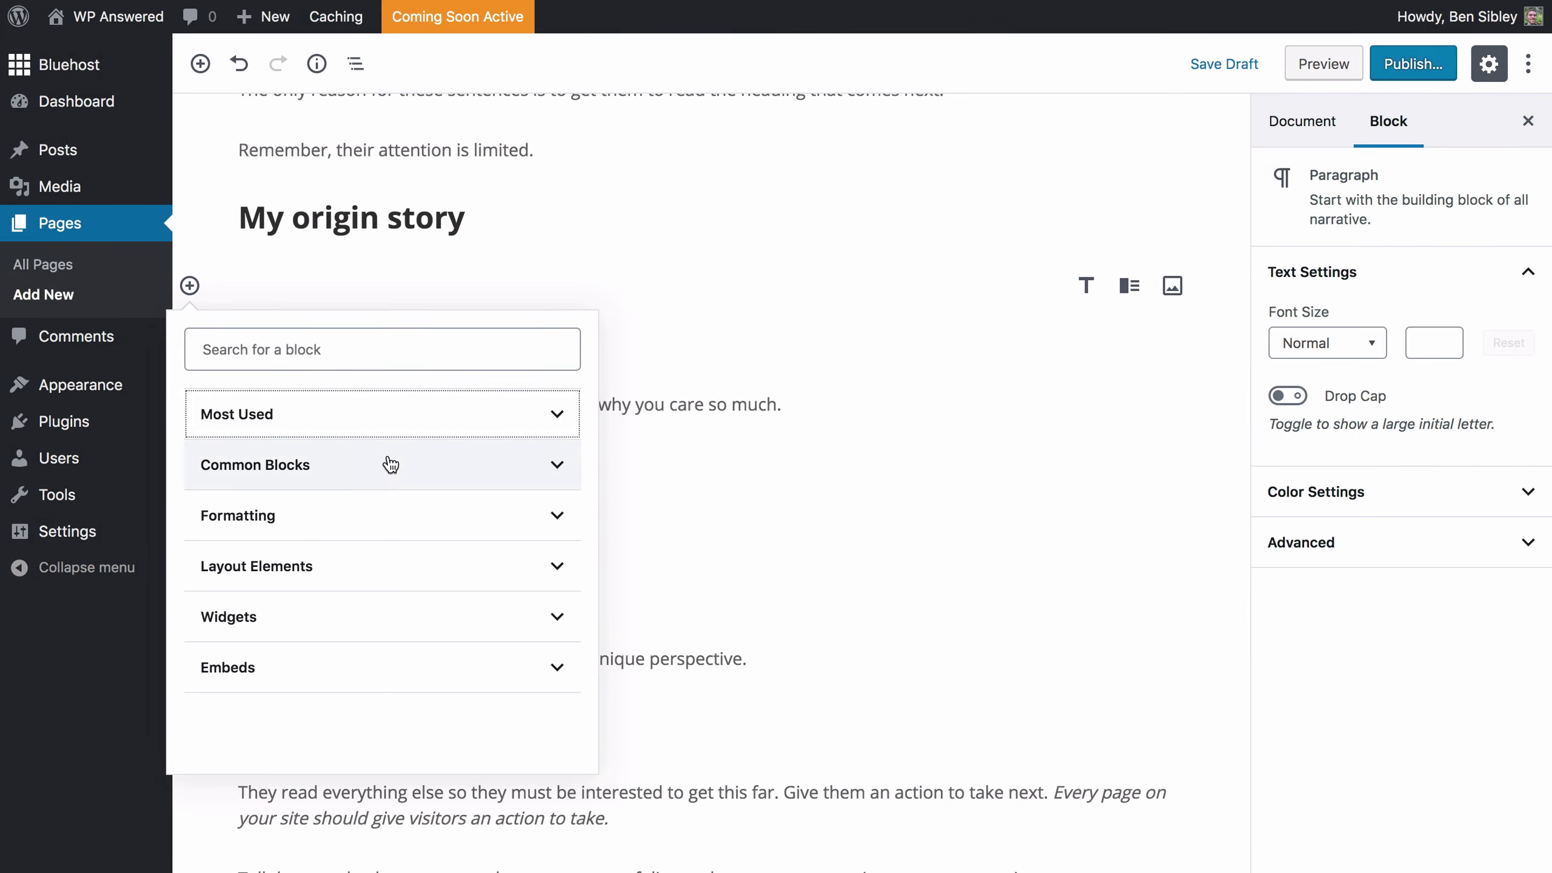
pyautogui.click(388, 463)
pyautogui.scroll(-2, 441, 579)
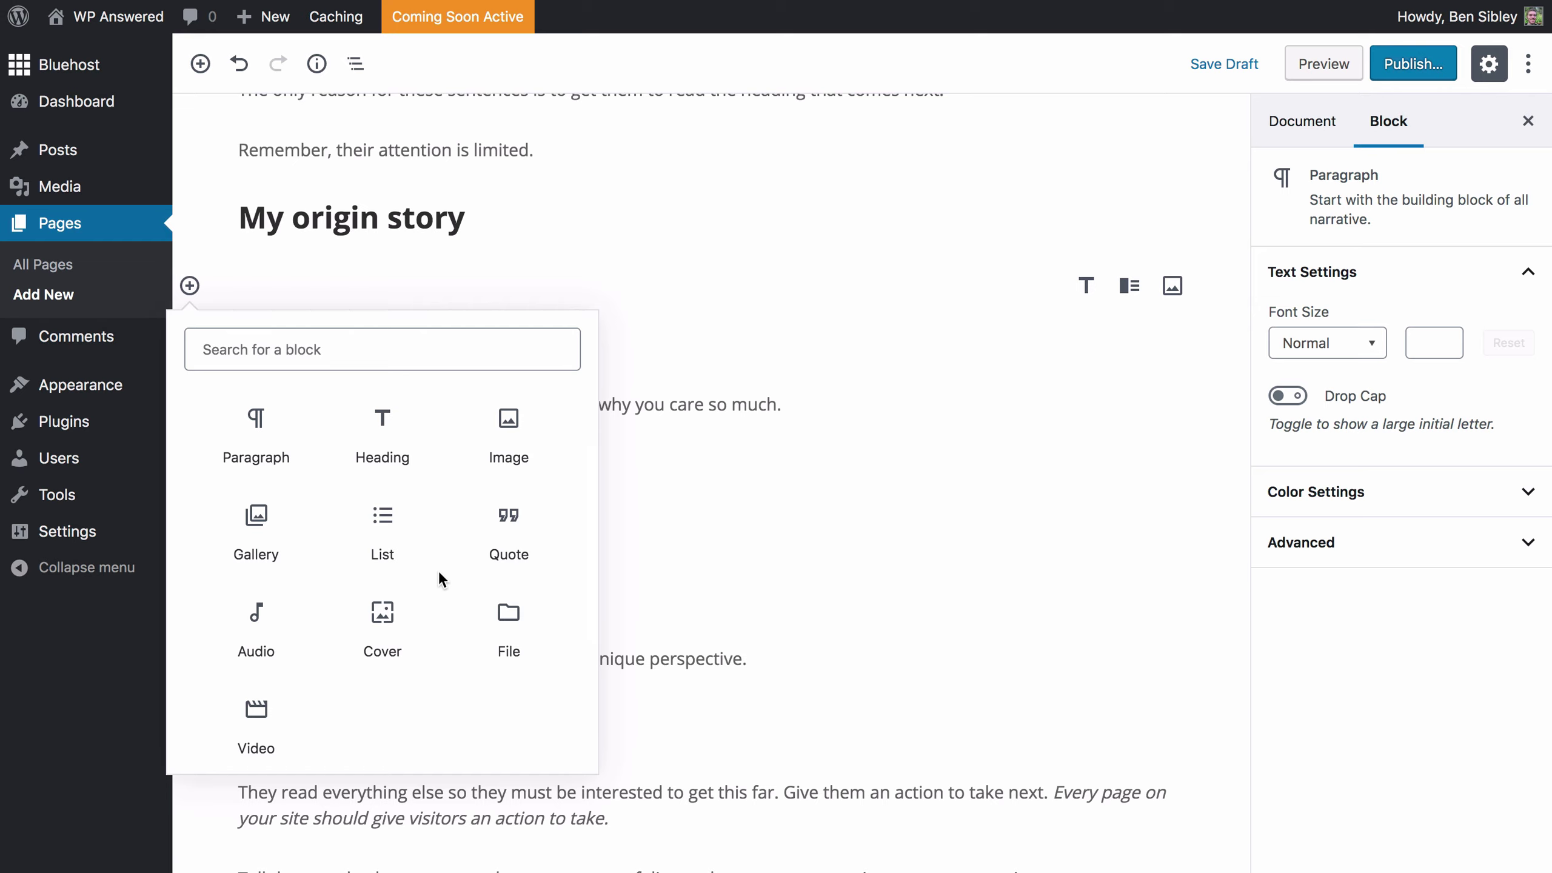
pyautogui.click(511, 423)
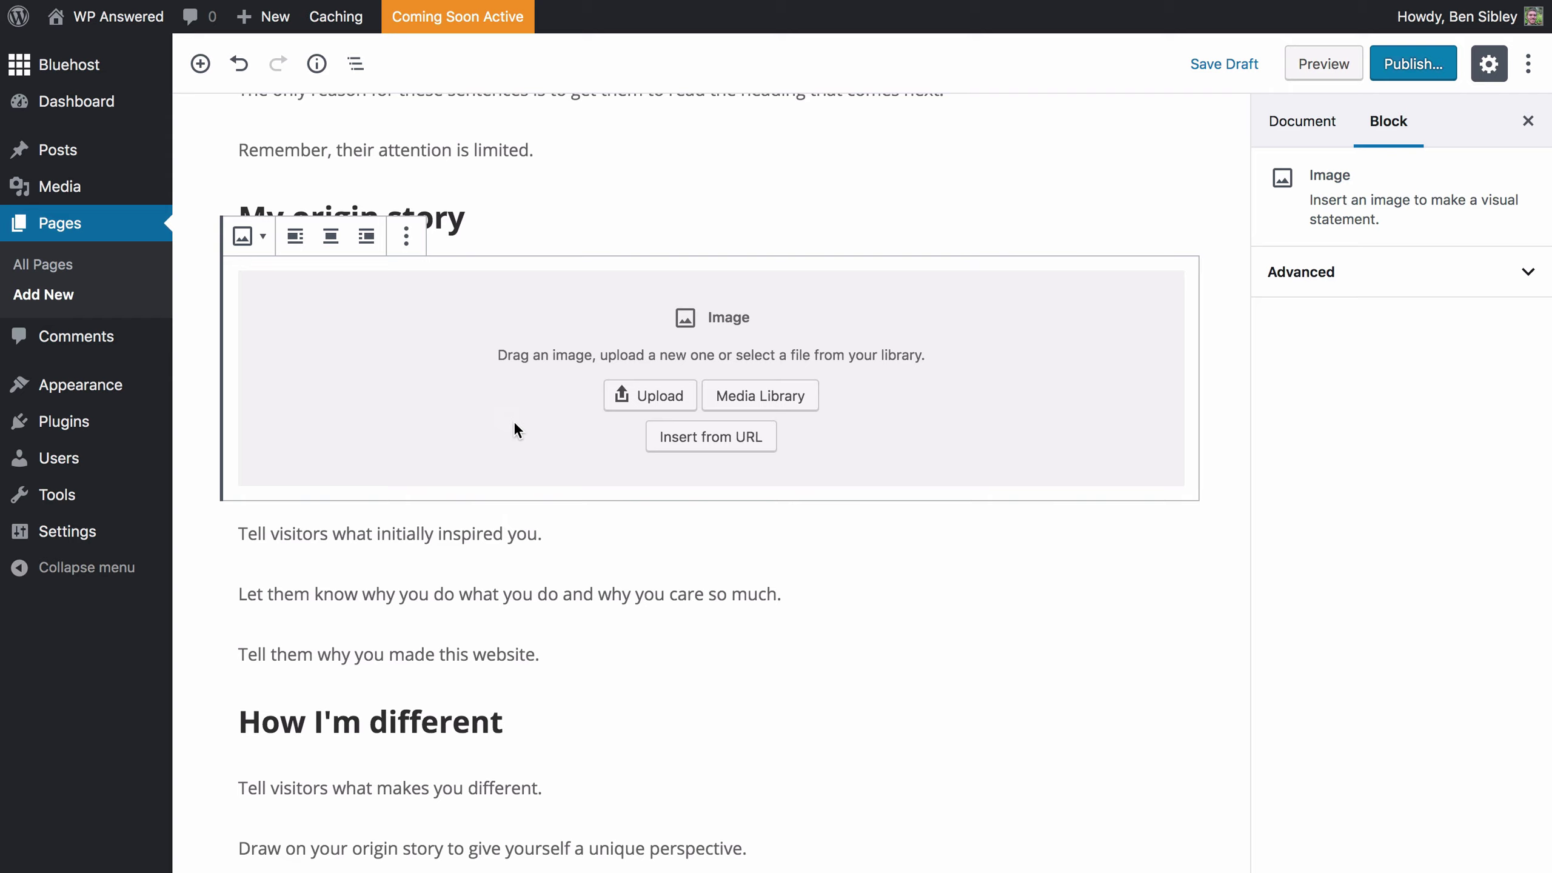
pyautogui.click(406, 237)
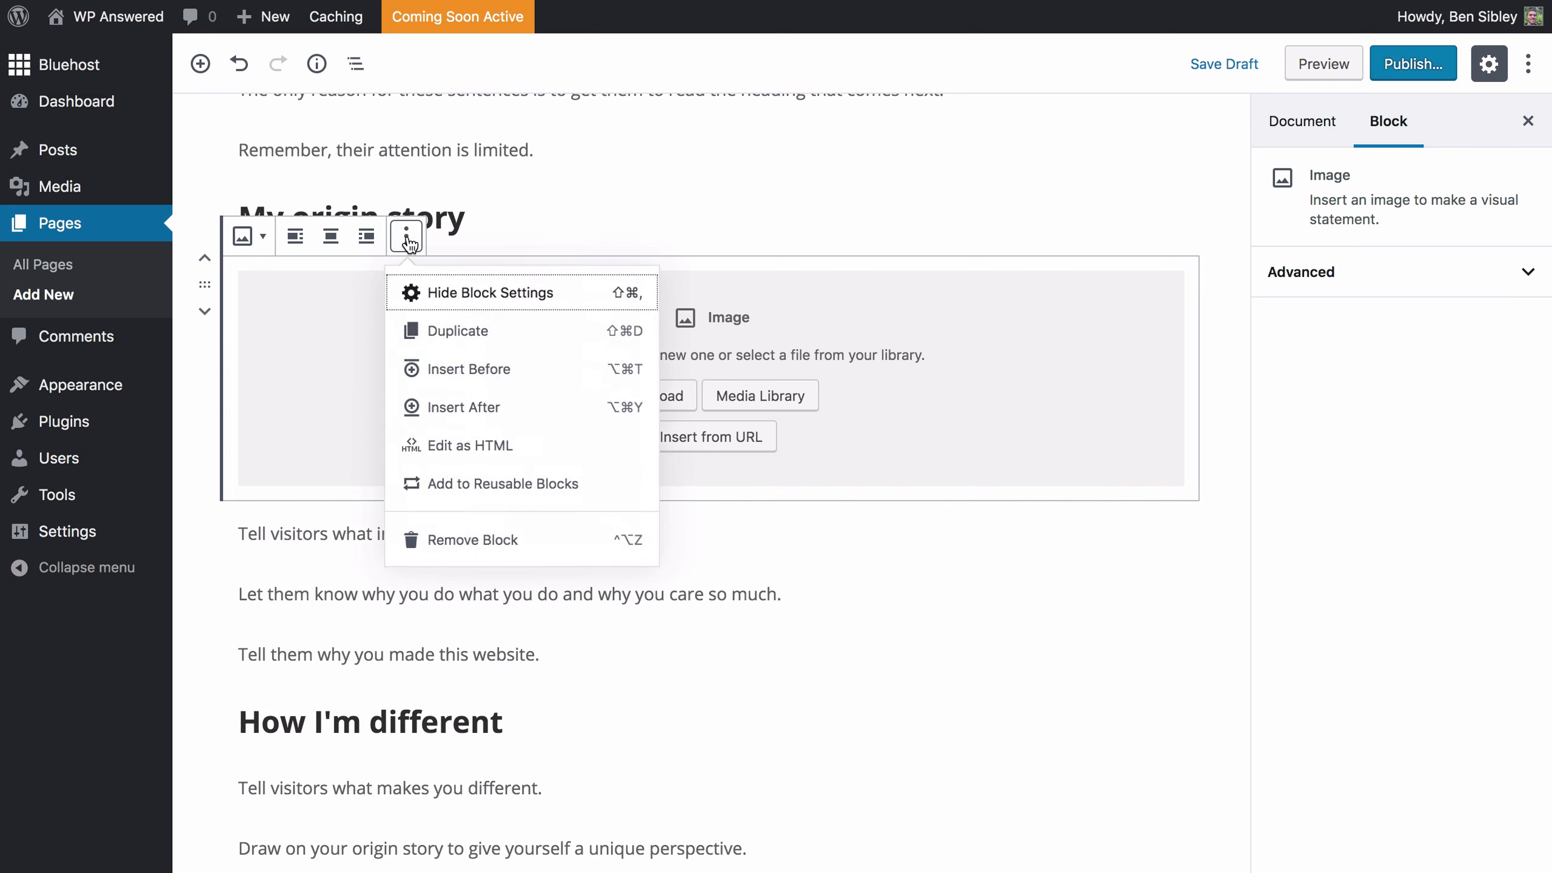
pyautogui.click(517, 550)
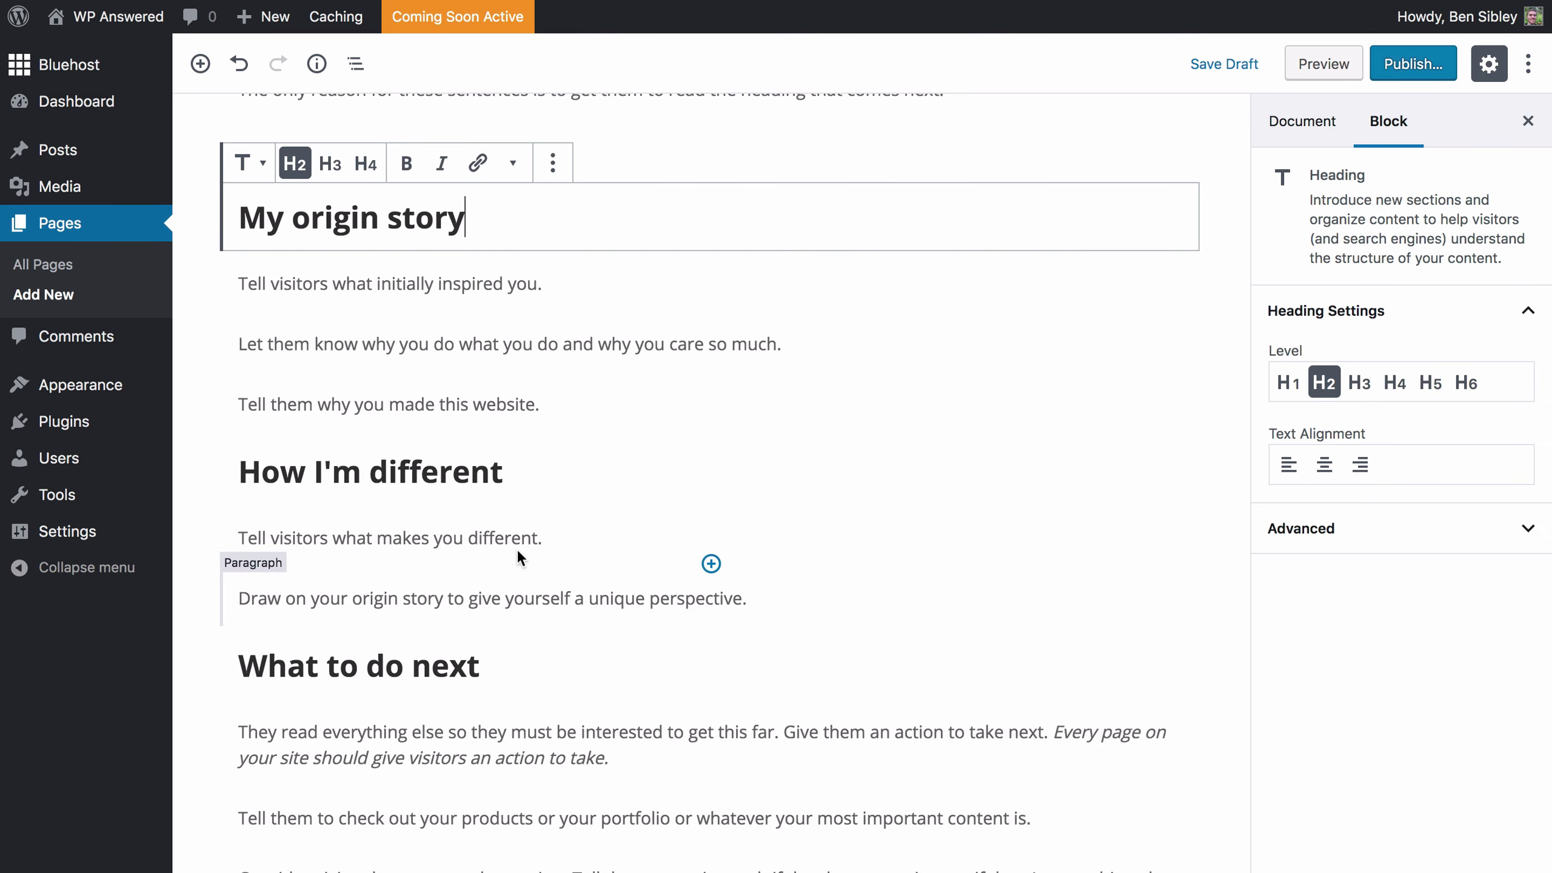
# Insert a Media & Text block from Layout Elements directly below the "My origin story" heading.
pyautogui.press('Return')
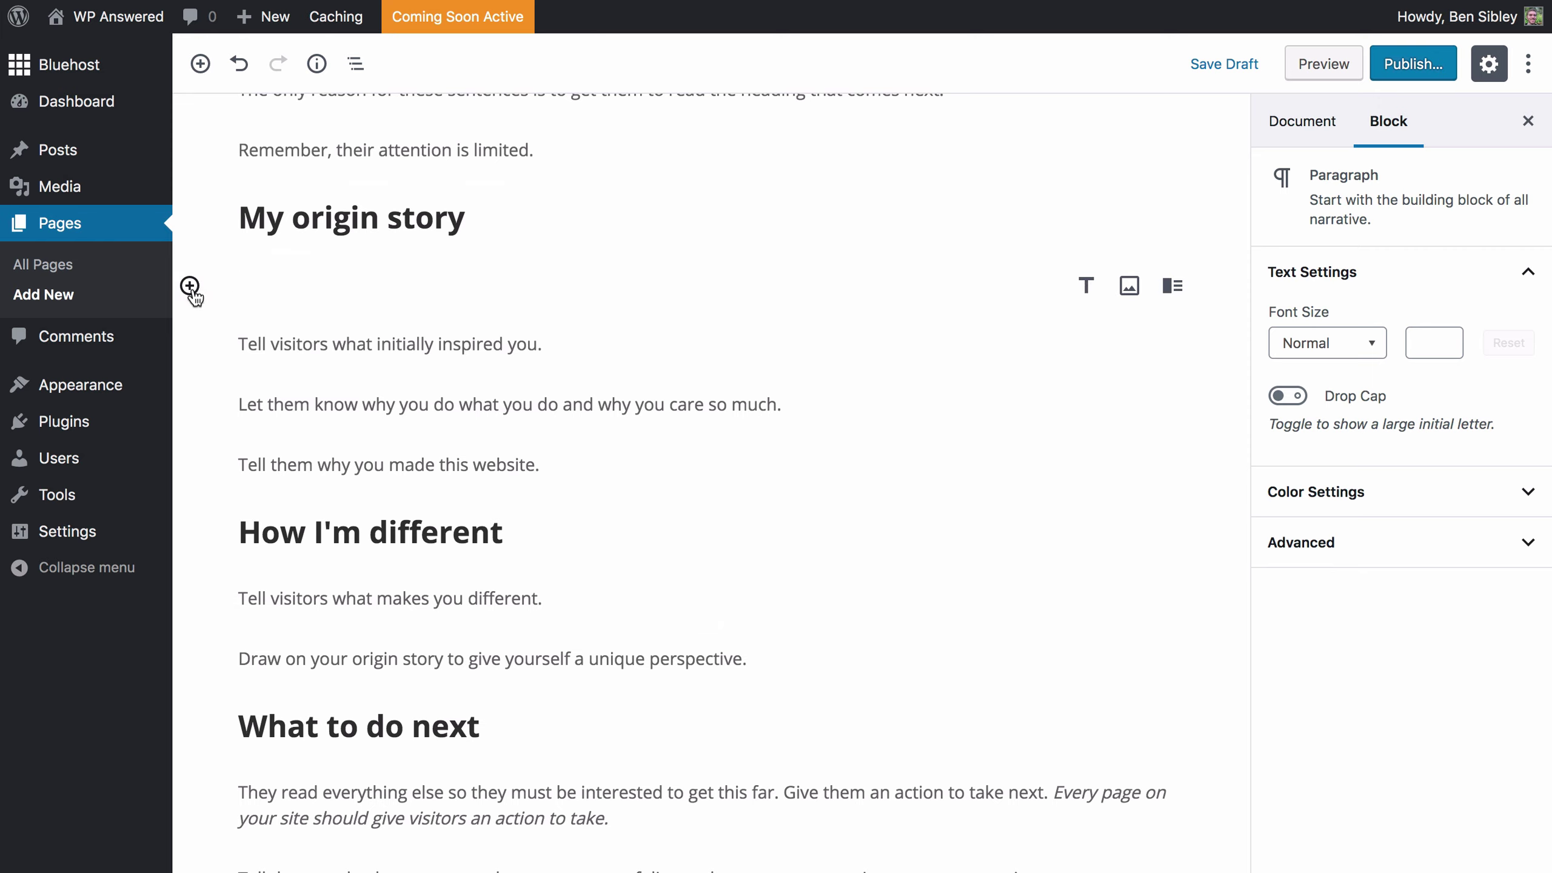
pyautogui.click(190, 287)
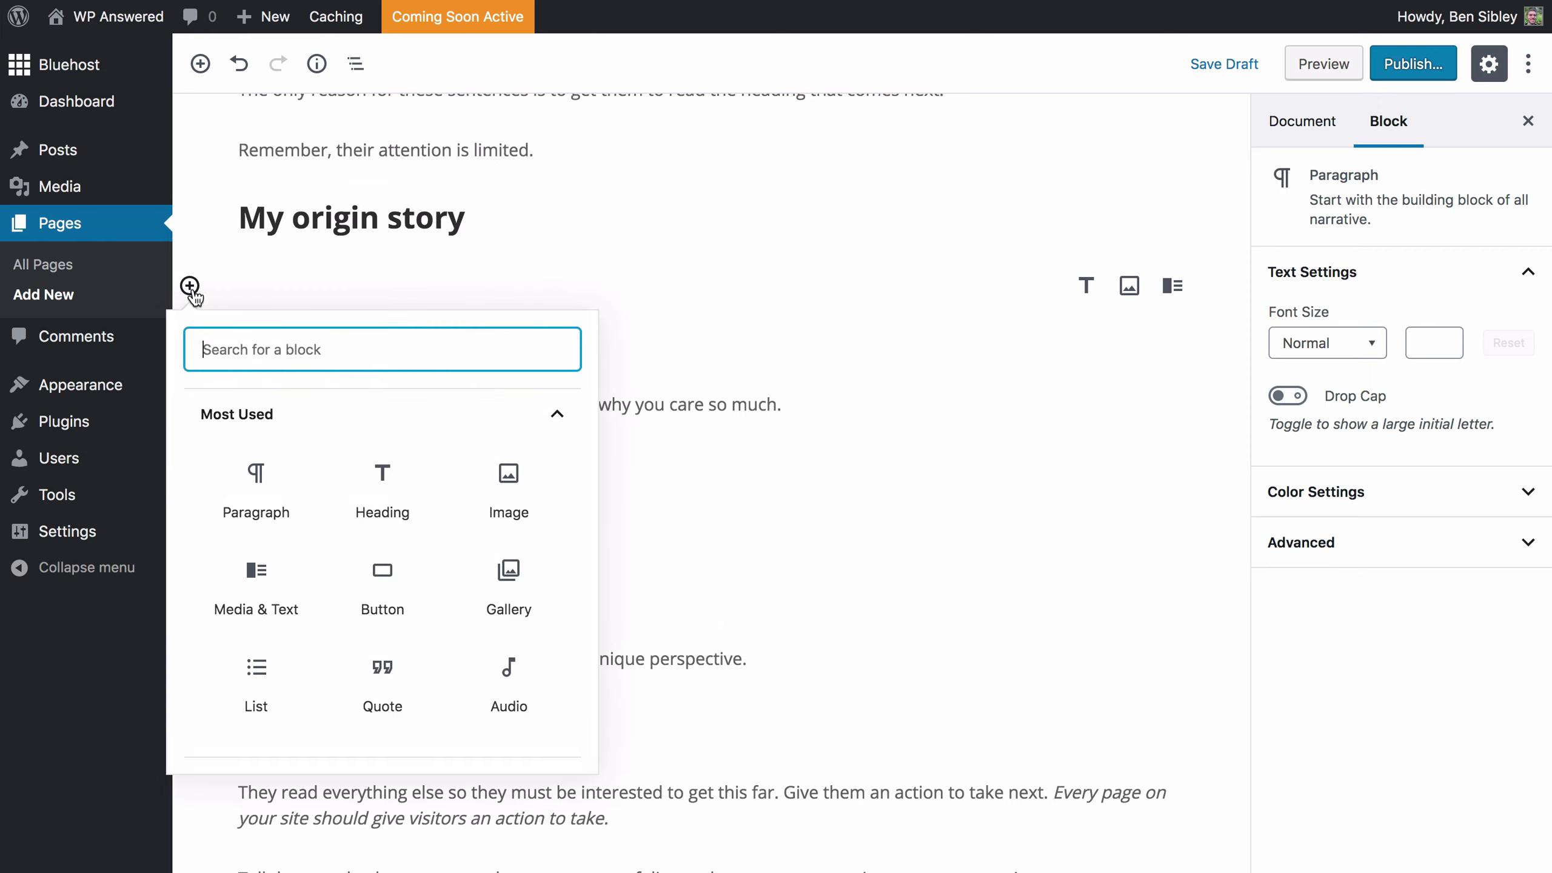
pyautogui.click(376, 428)
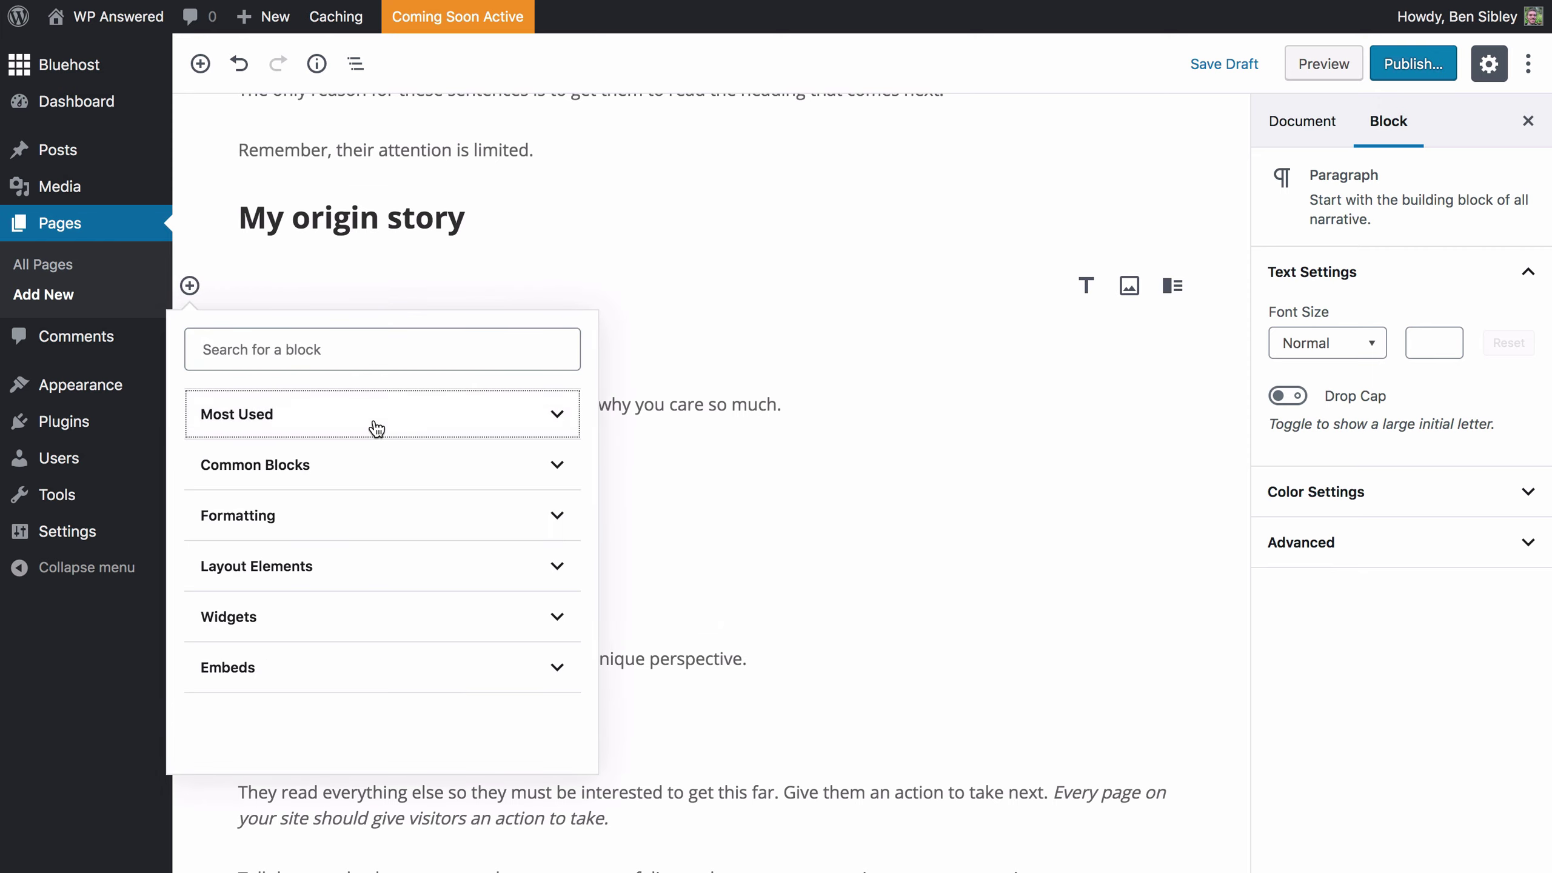
pyautogui.click(352, 575)
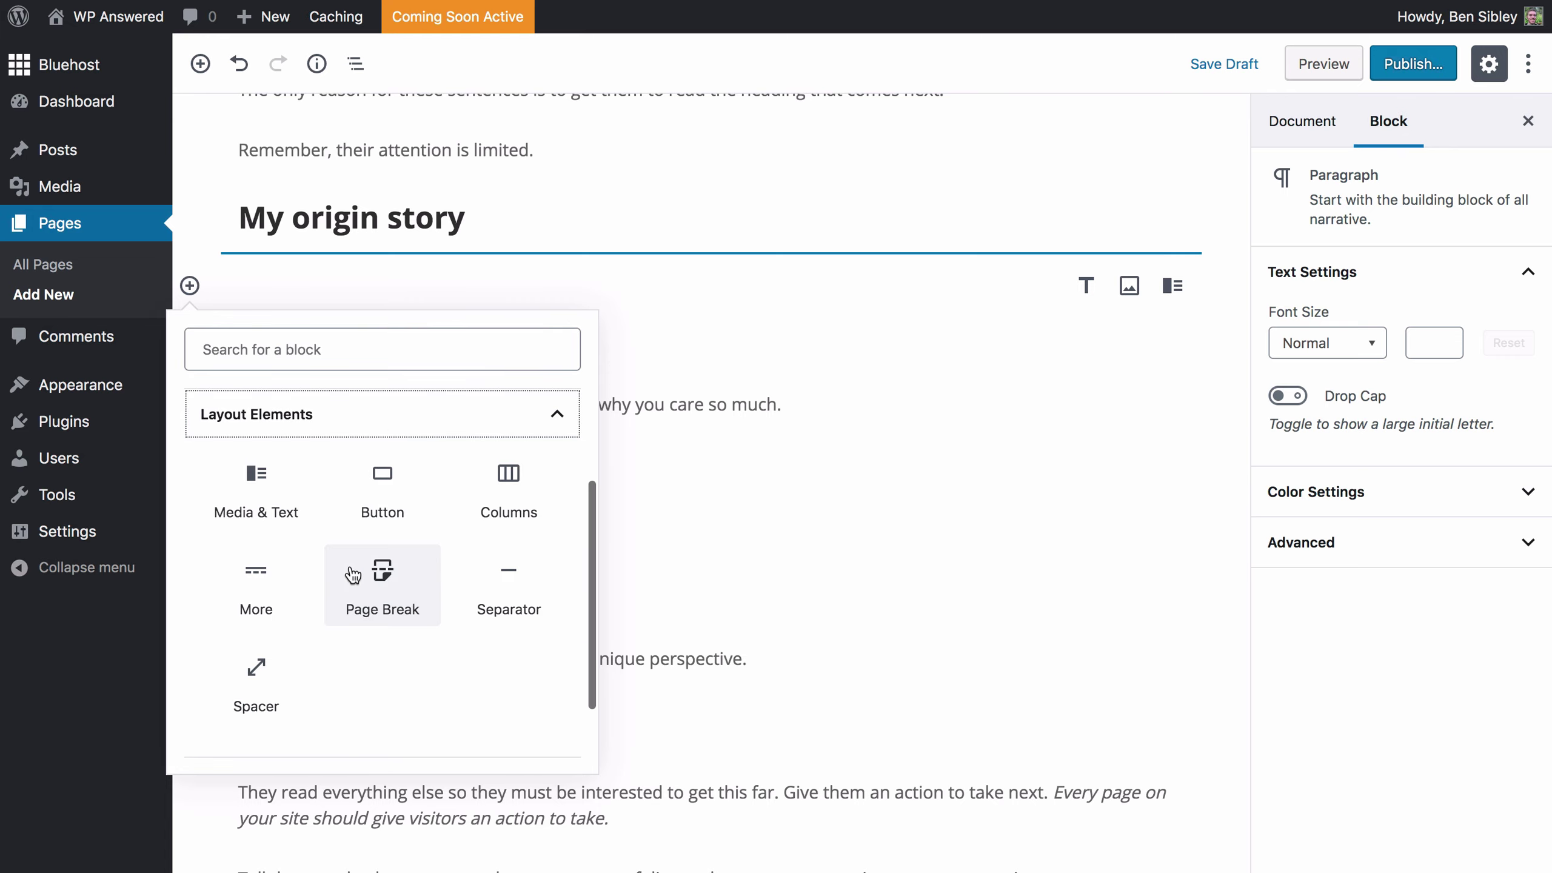
pyautogui.click(256, 484)
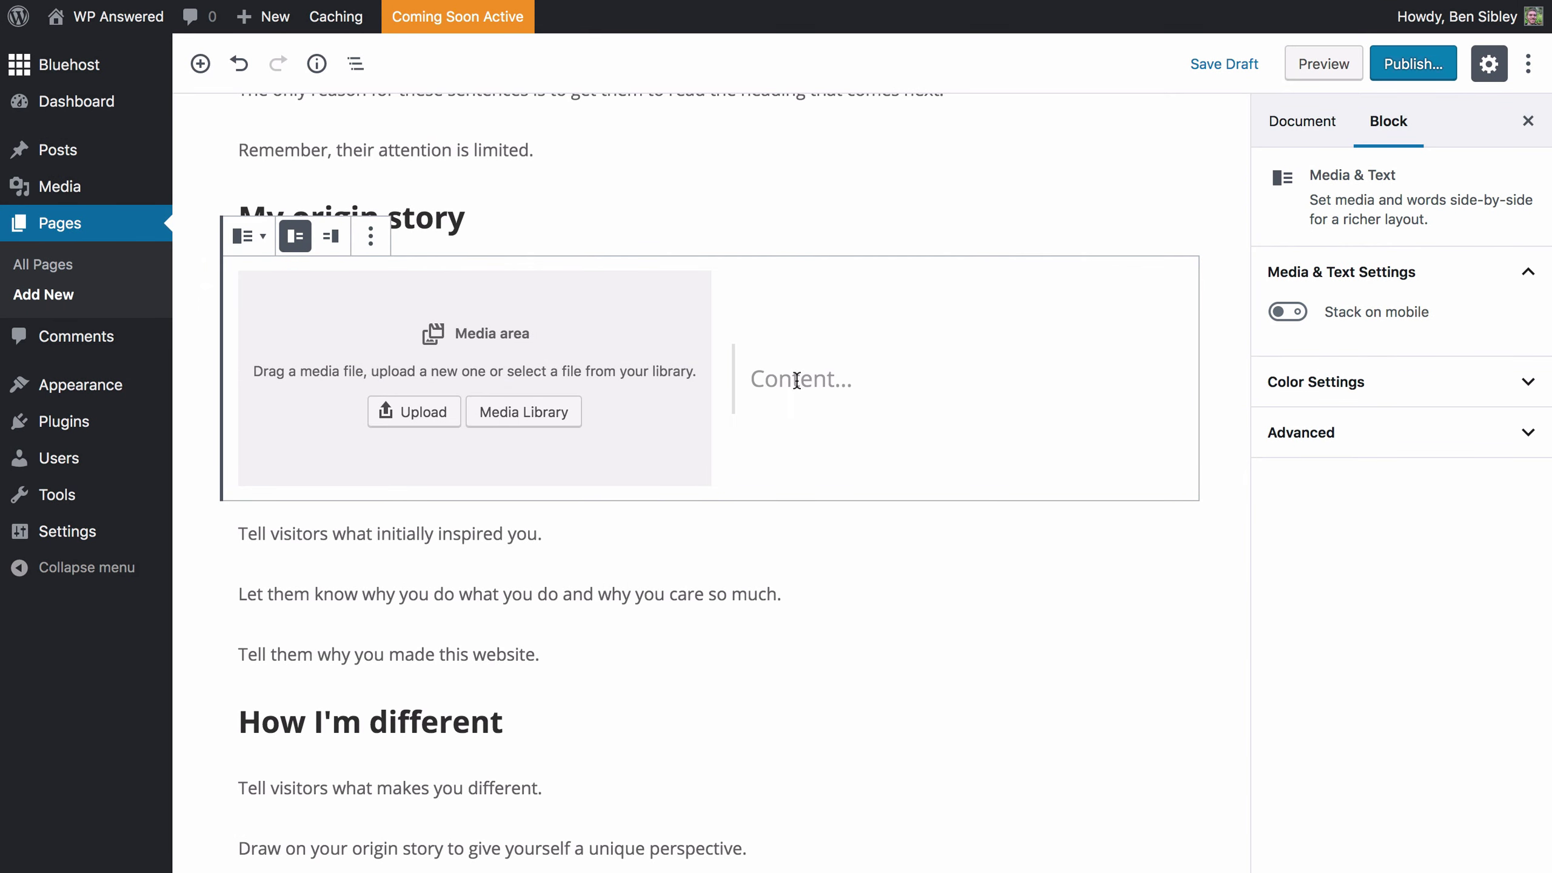
# Enter "This is a paragraph" as the content text of the Media & Text block.
pyautogui.click(796, 381)
pyautogui.write('This i')
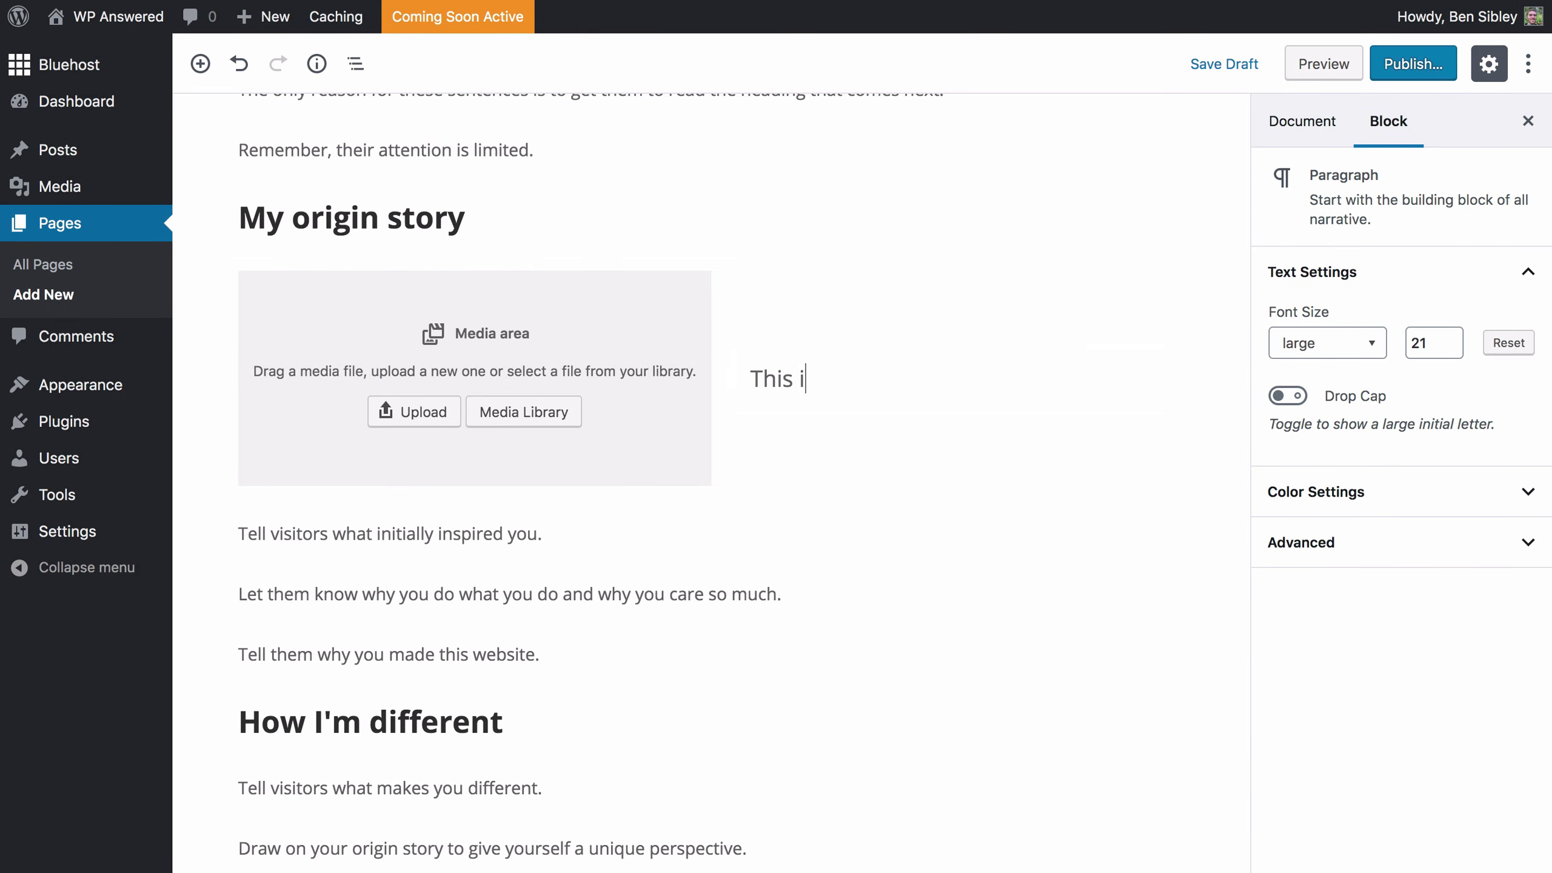
pyautogui.write('ss a paragrap')
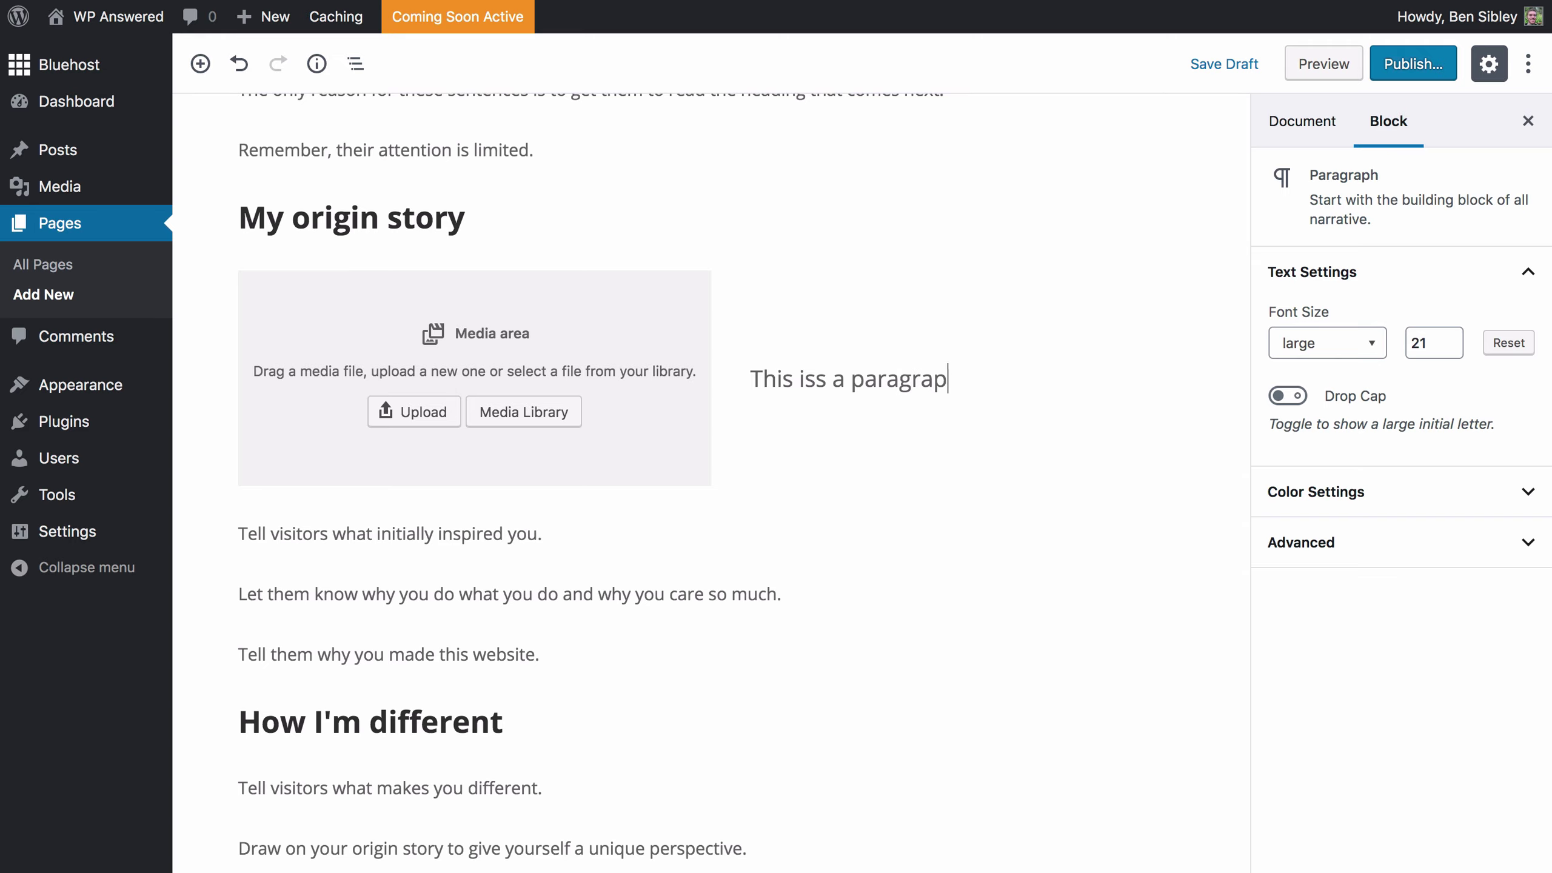
pyautogui.write('h')
pyautogui.click(826, 379)
pyautogui.press('BackSpace')
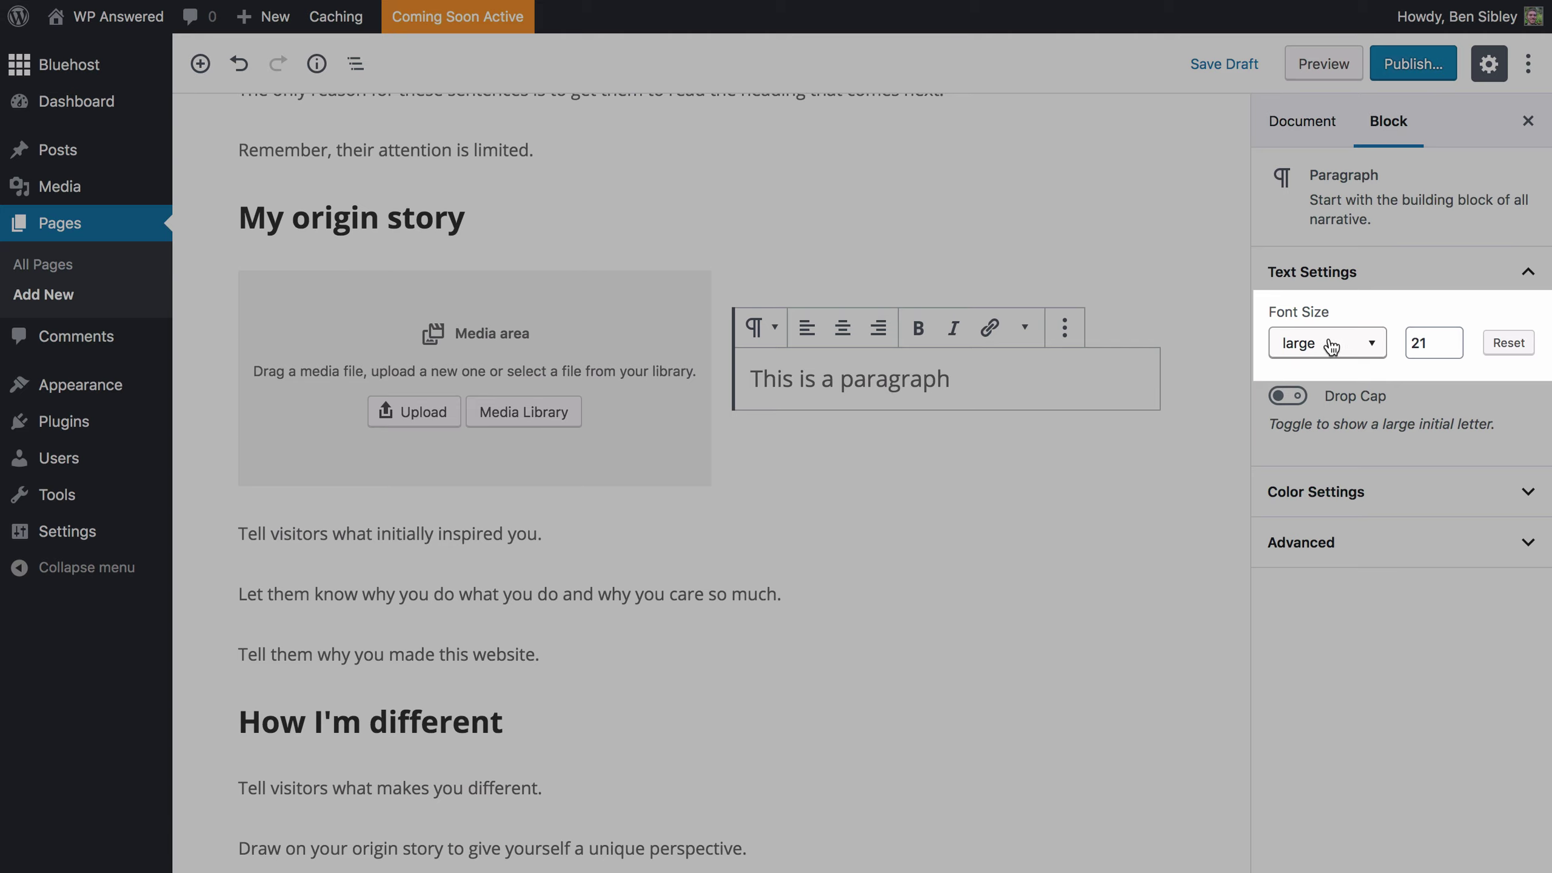
# Set the font size of the "This is a paragraph" text to regular.
pyautogui.click(1331, 344)
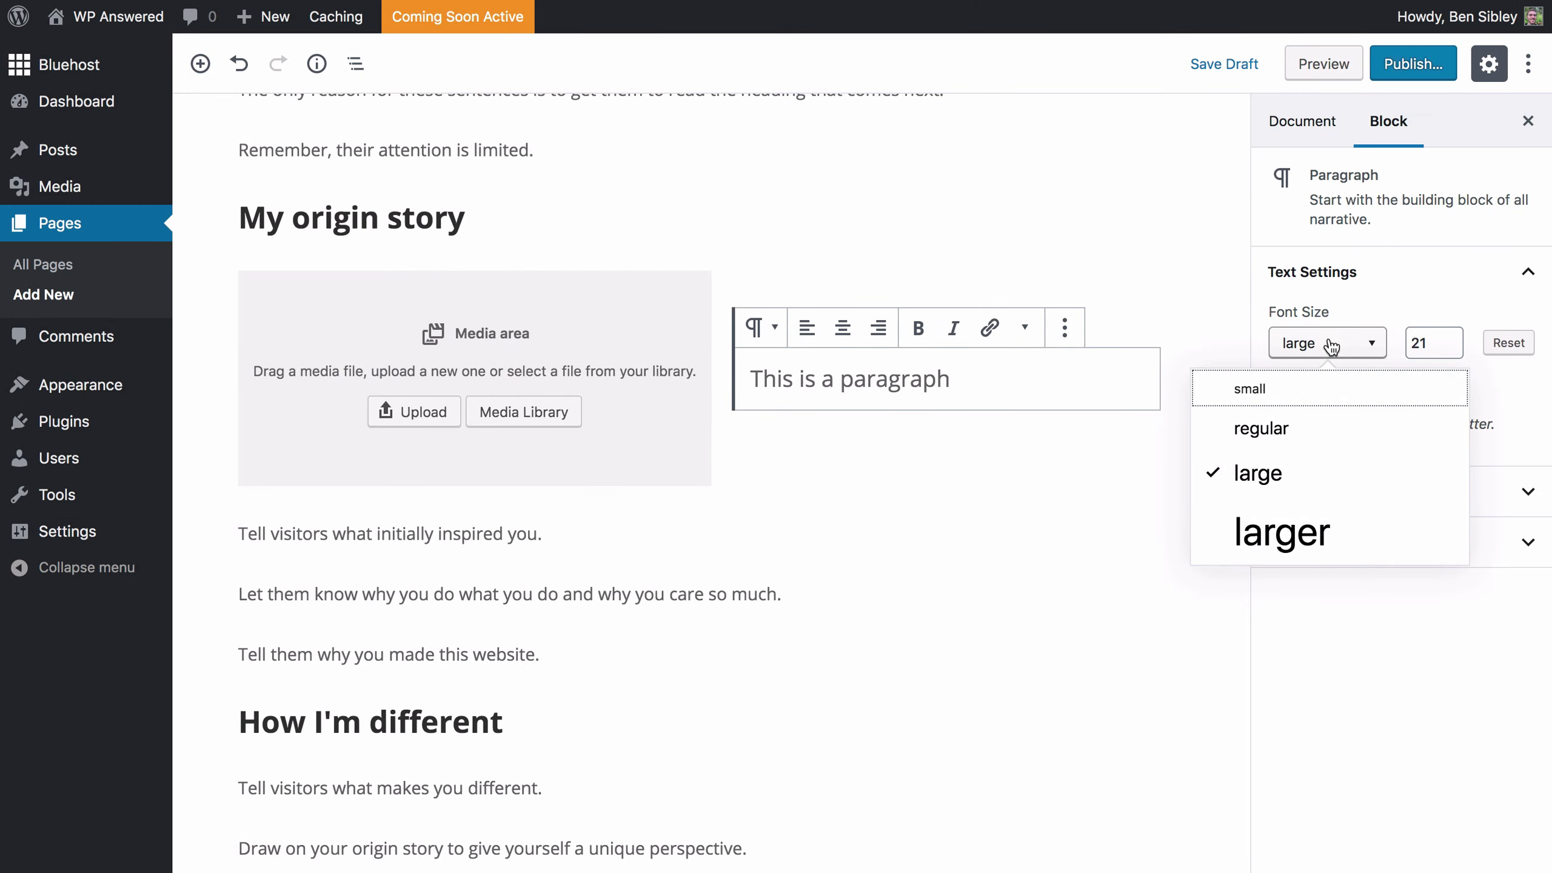
pyautogui.click(1316, 430)
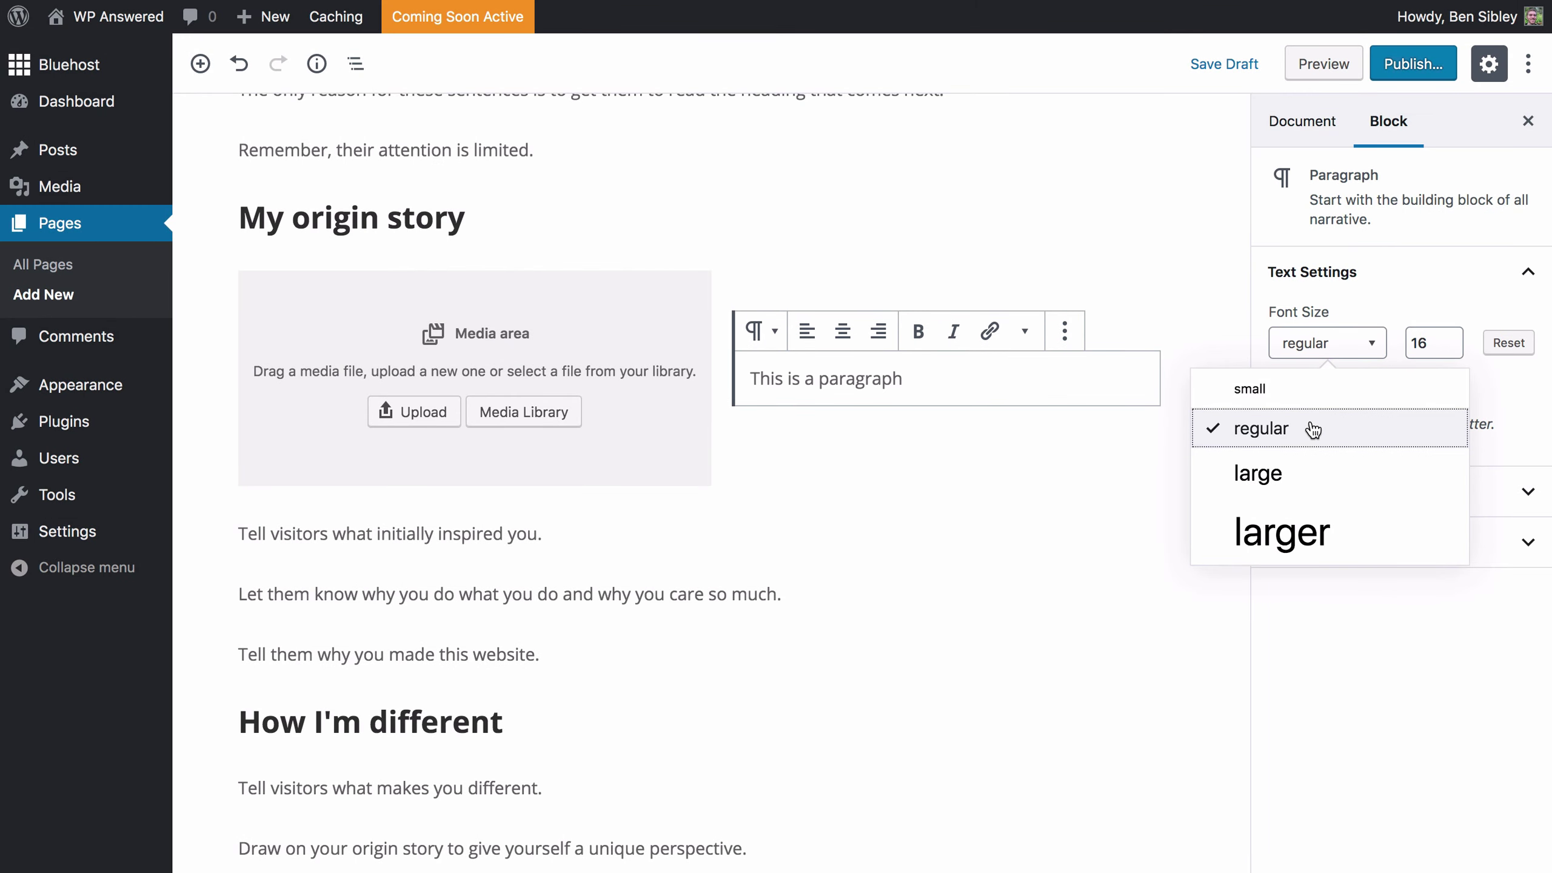
pyautogui.click(1039, 524)
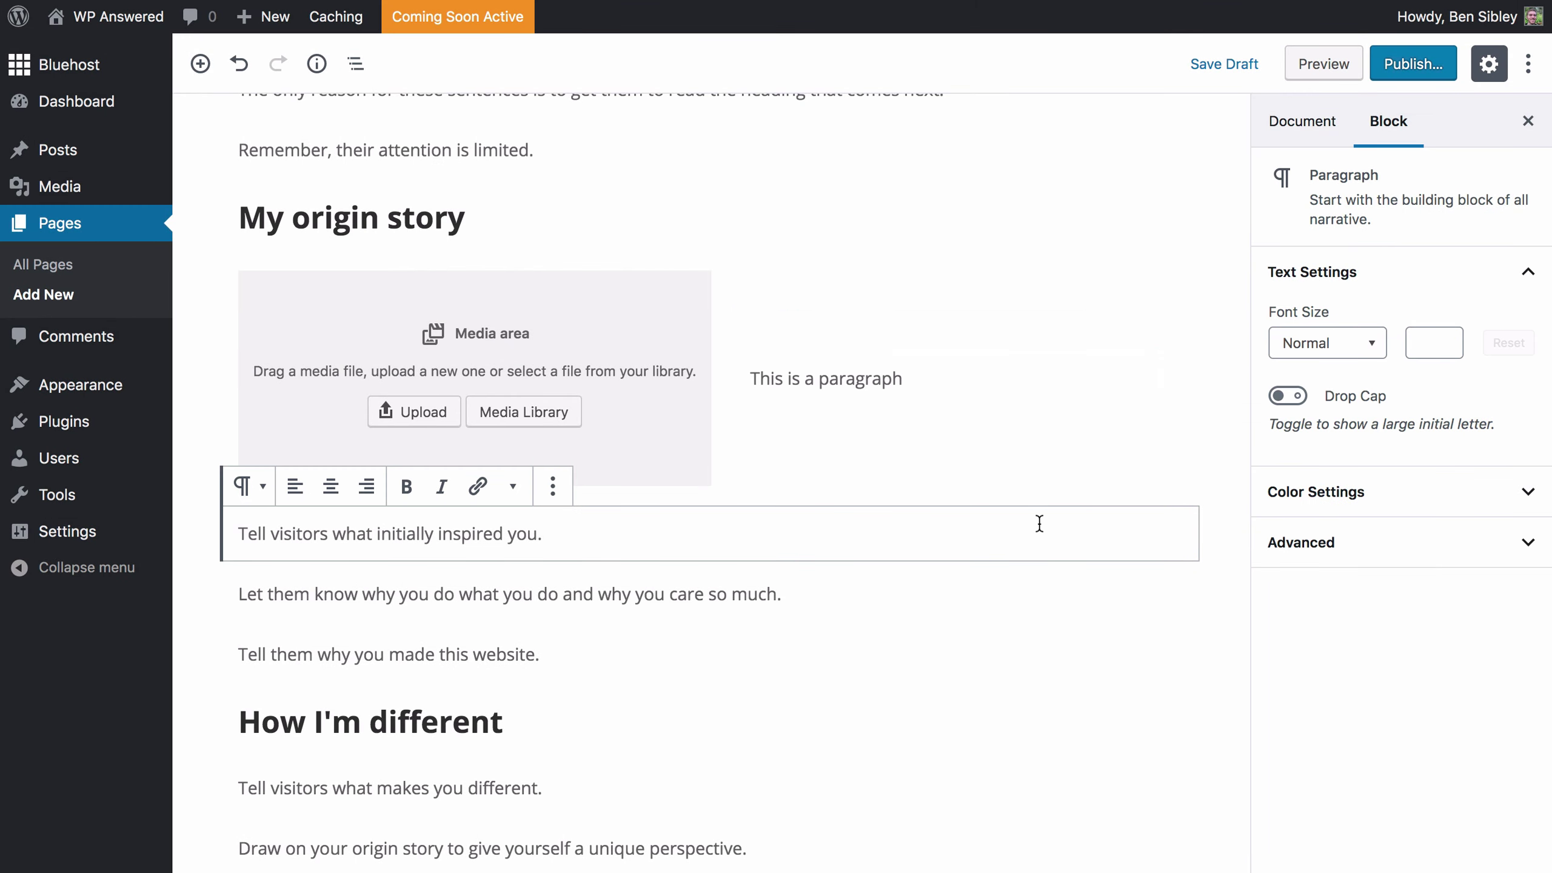
pyautogui.scroll(-9, 646, 530)
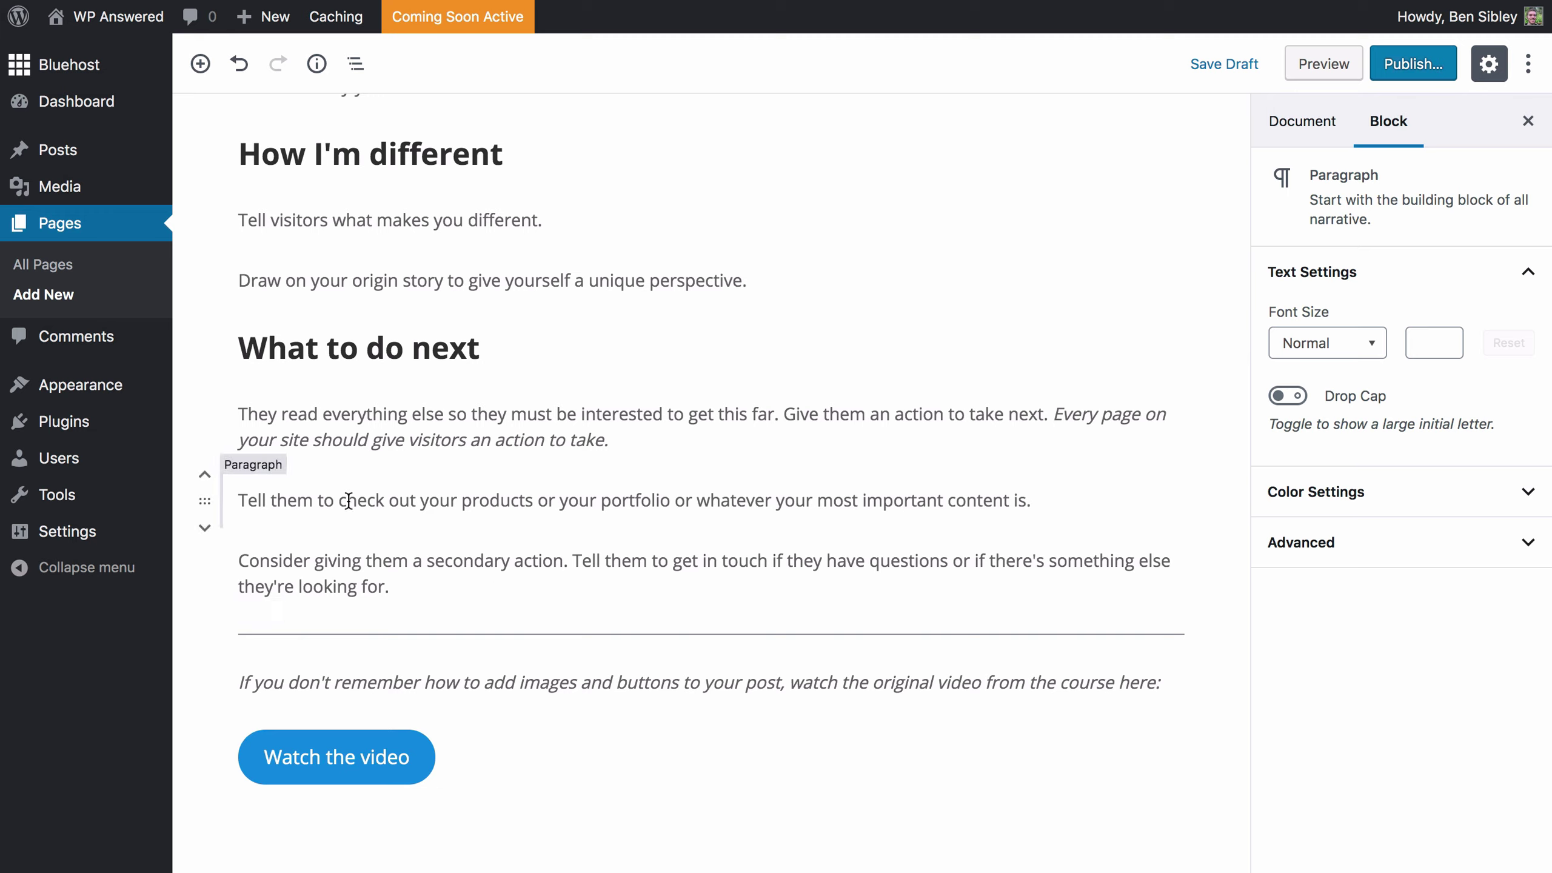
pyautogui.moveTo(347, 500); pyautogui.dragTo(531, 502)
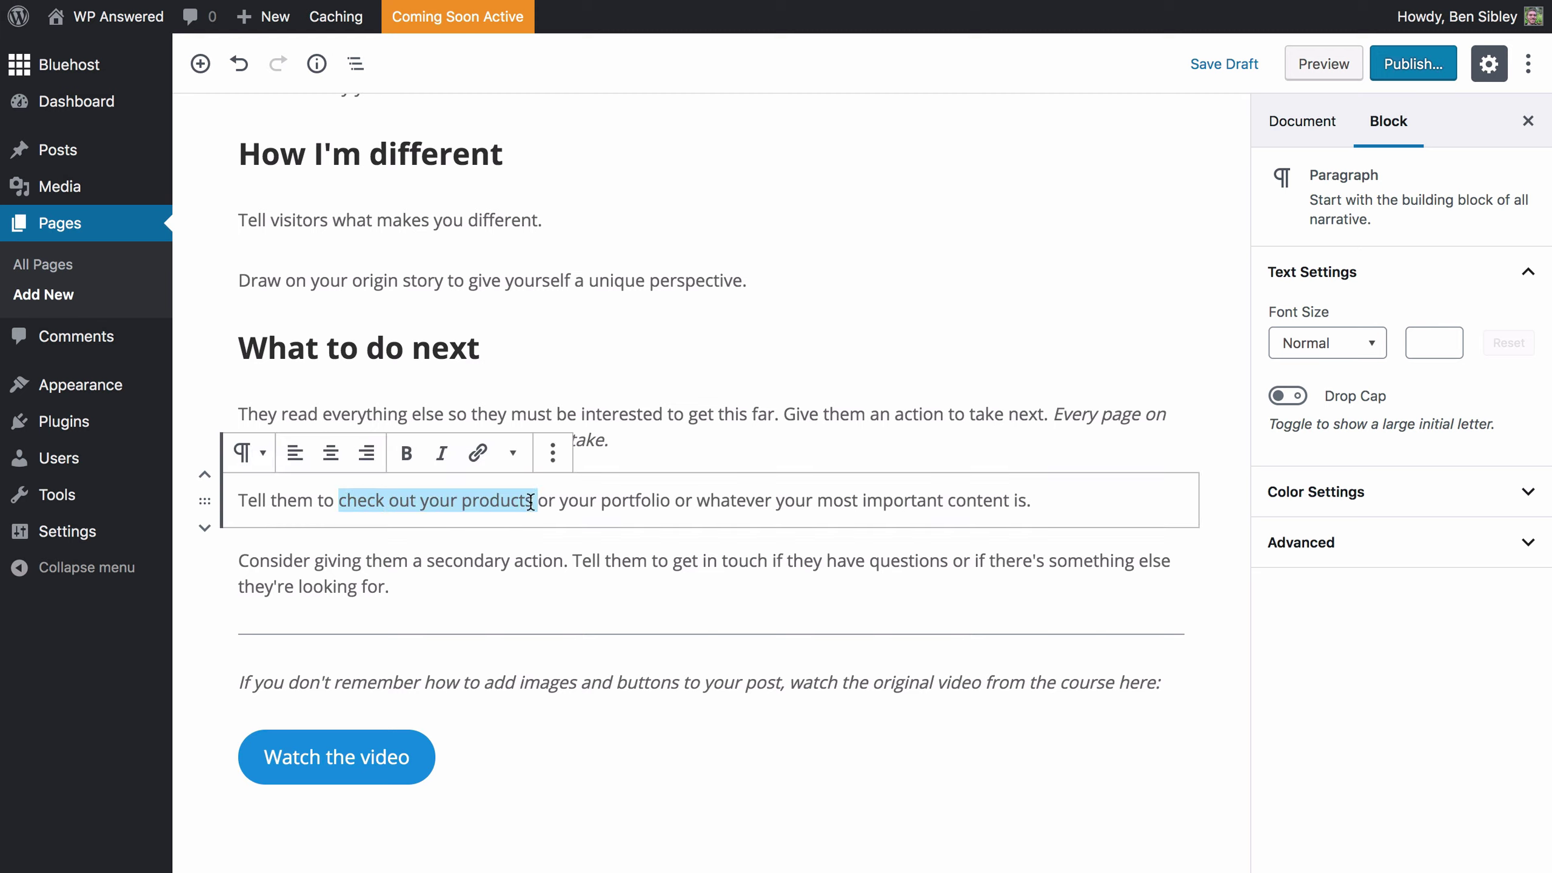
pyautogui.click(478, 453)
pyautogui.write('h')
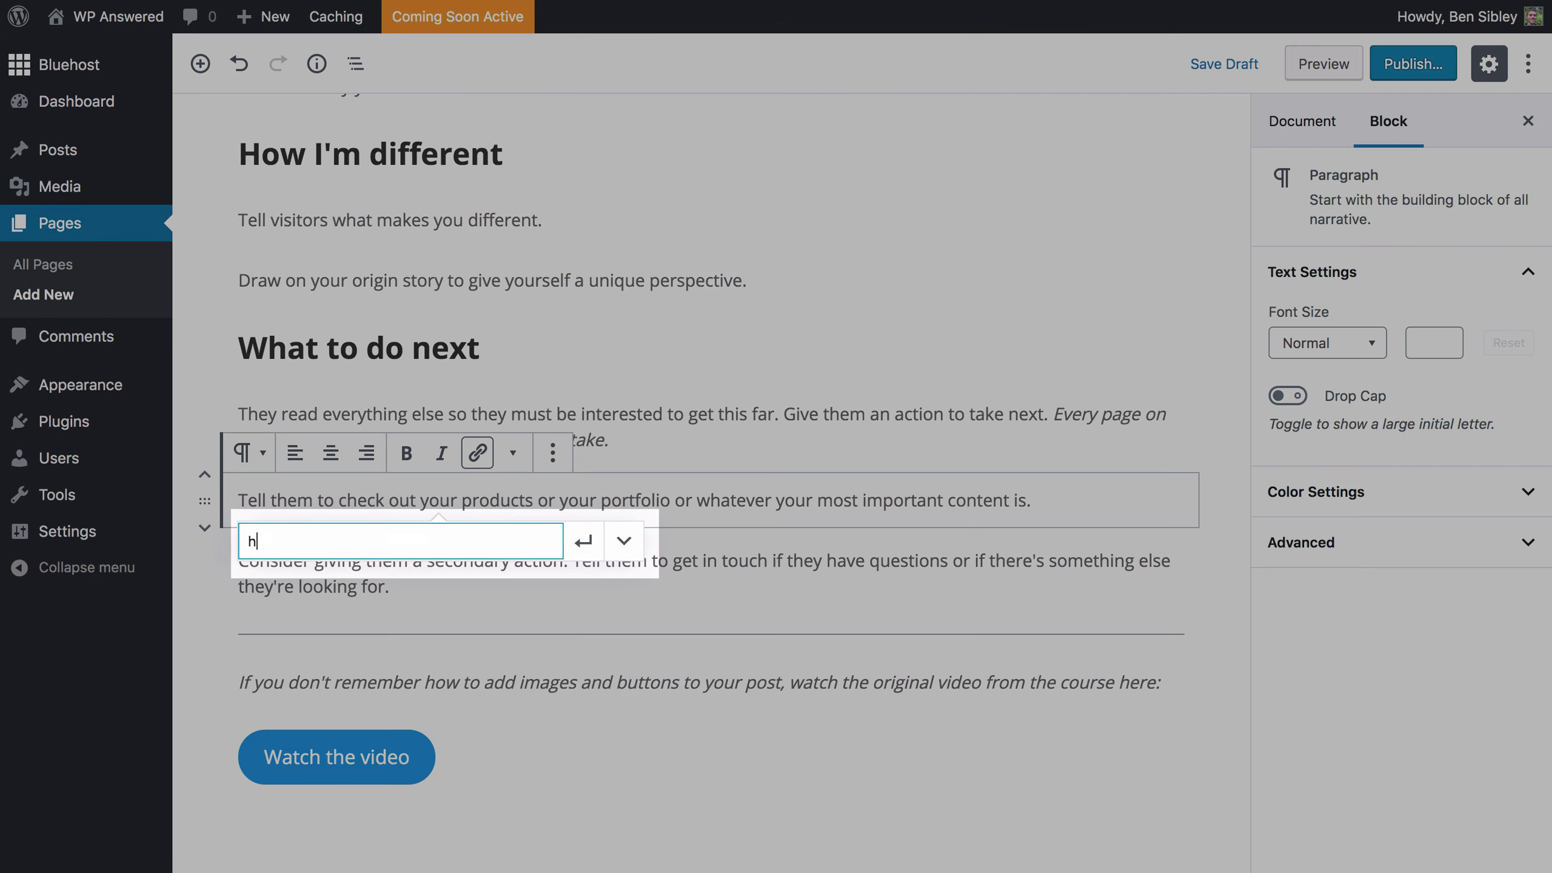
pyautogui.write('ttp://google.com')
pyautogui.press('Return')
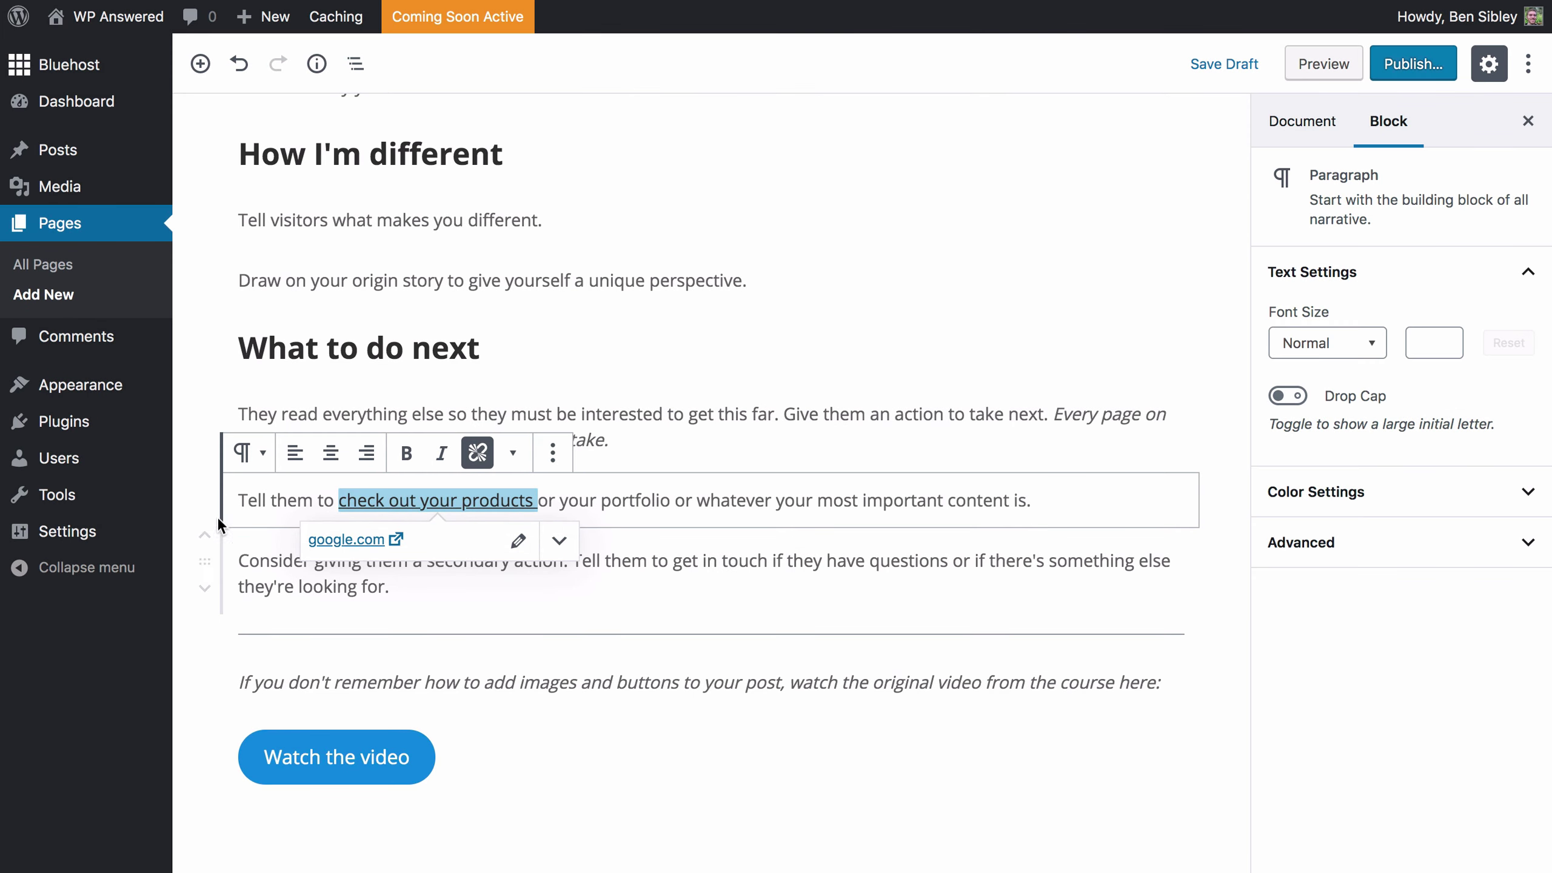
pyautogui.click(181, 496)
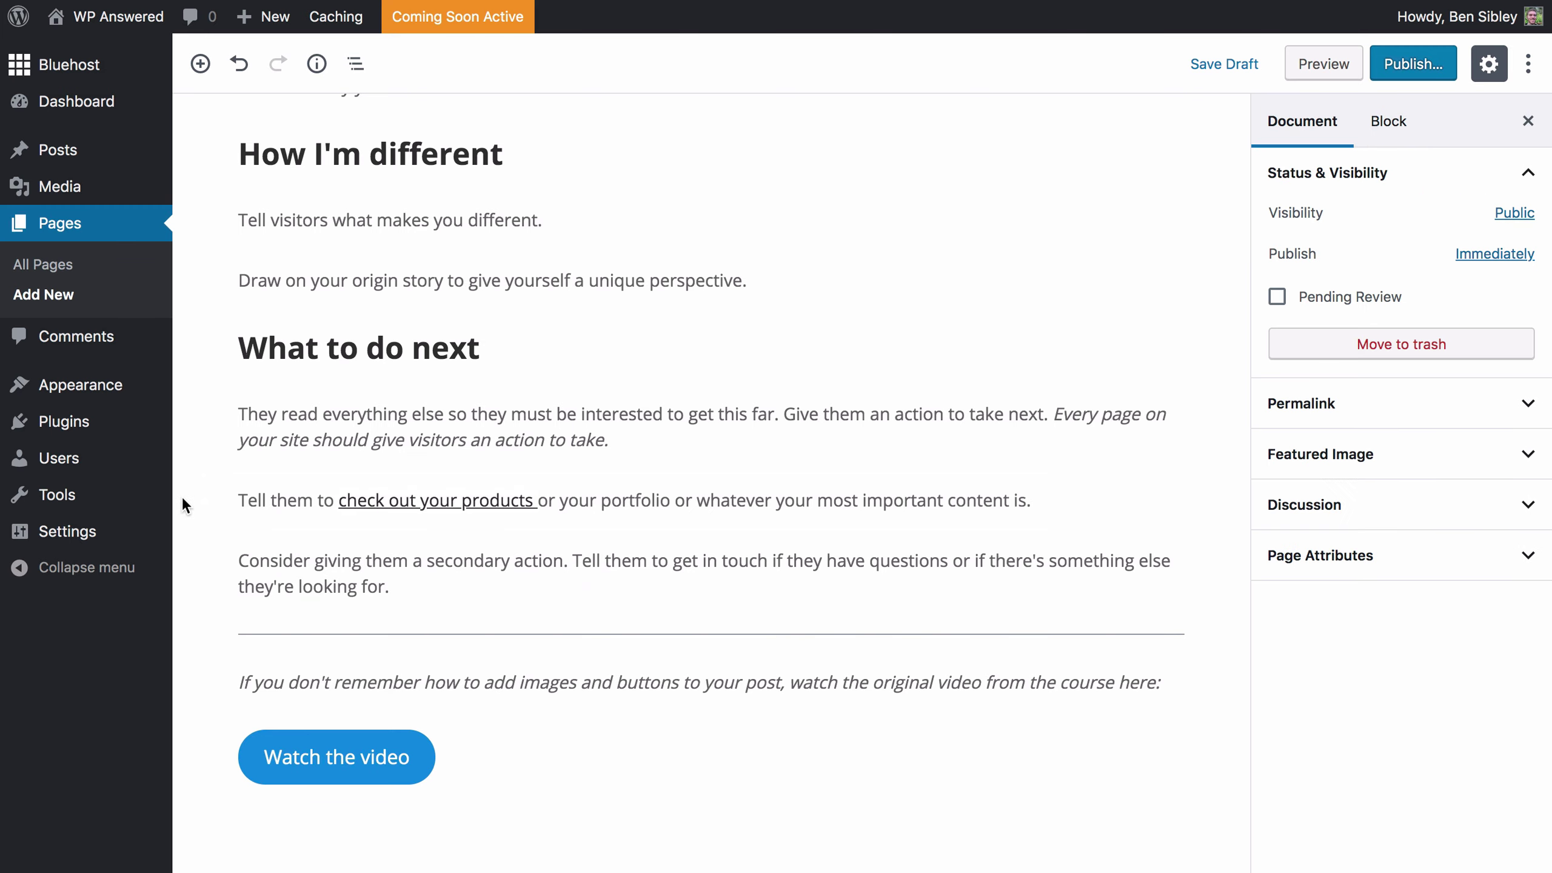
# Insert a Button block from Layout Elements below the "check out your products" paragraph, and remove it again.
pyautogui.click(711, 526)
pyautogui.click(189, 563)
pyautogui.click(397, 181)
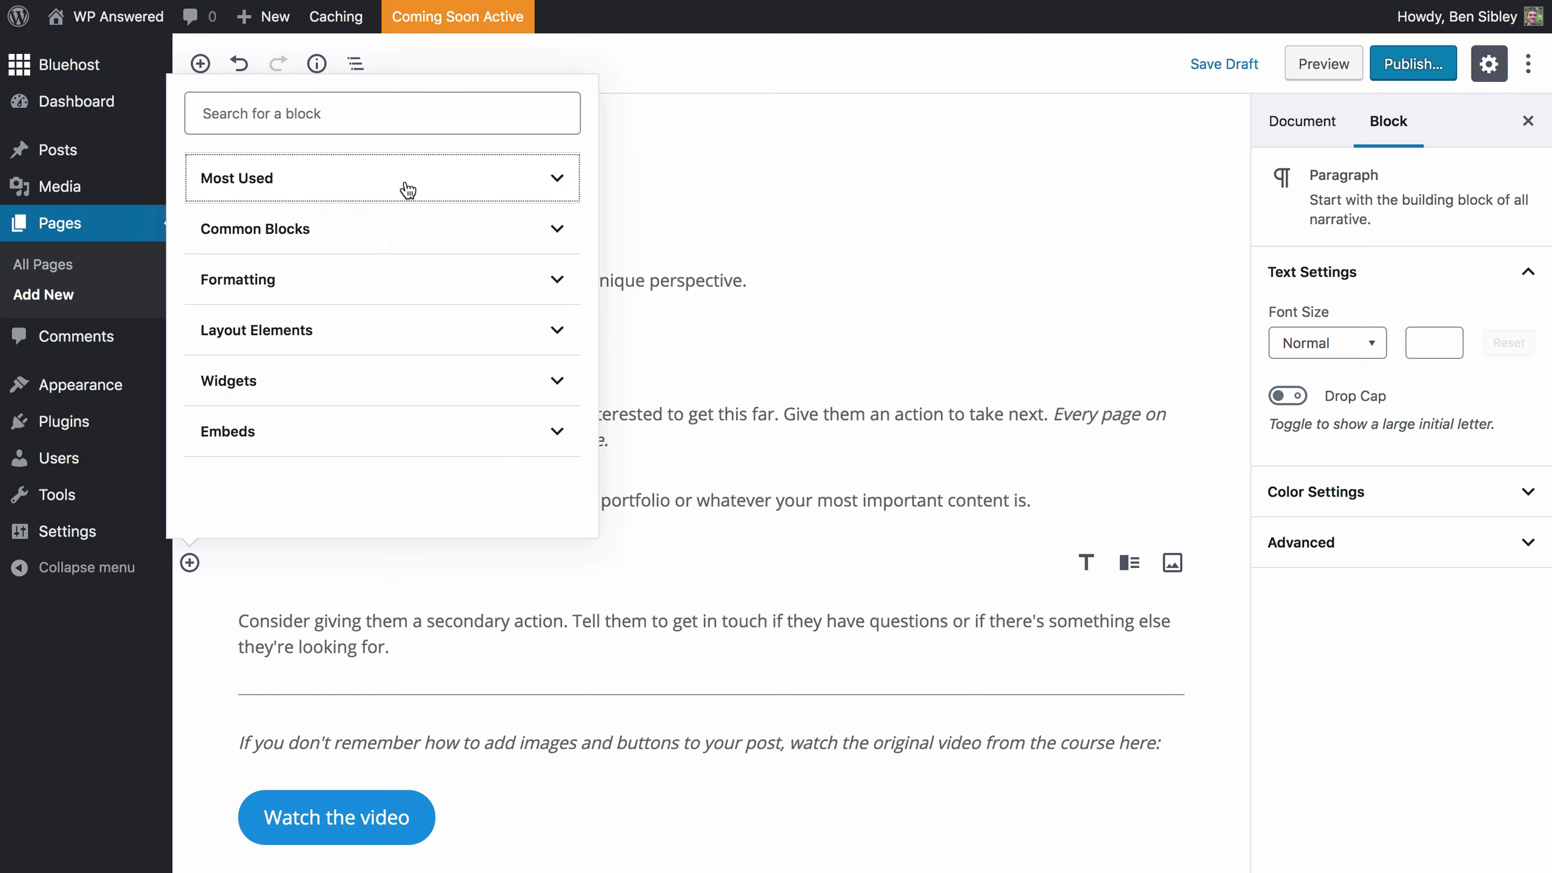
pyautogui.click(321, 328)
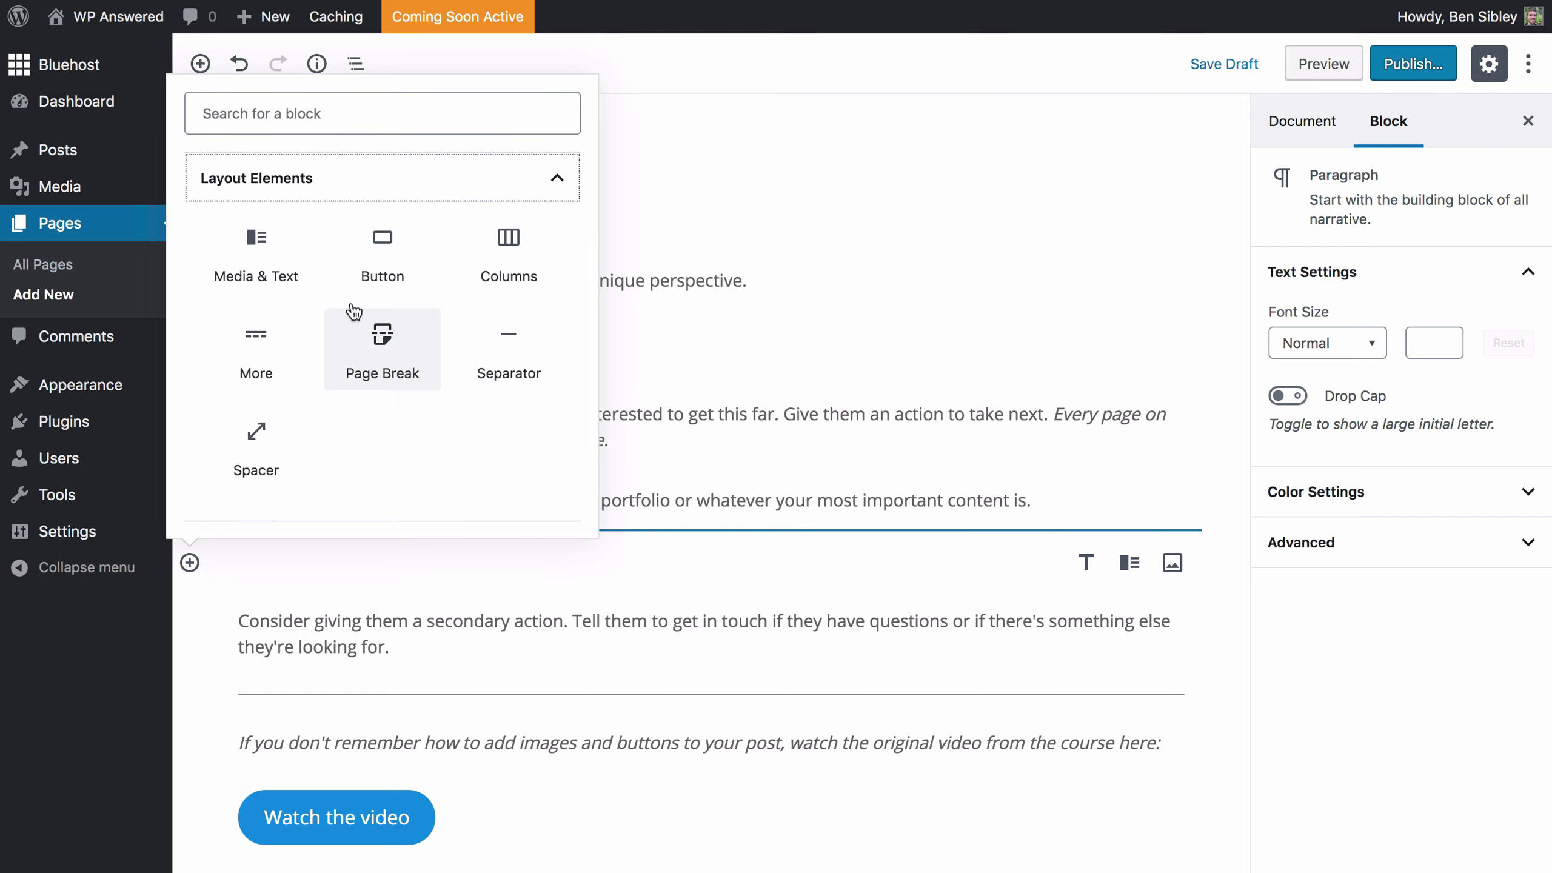
pyautogui.click(382, 252)
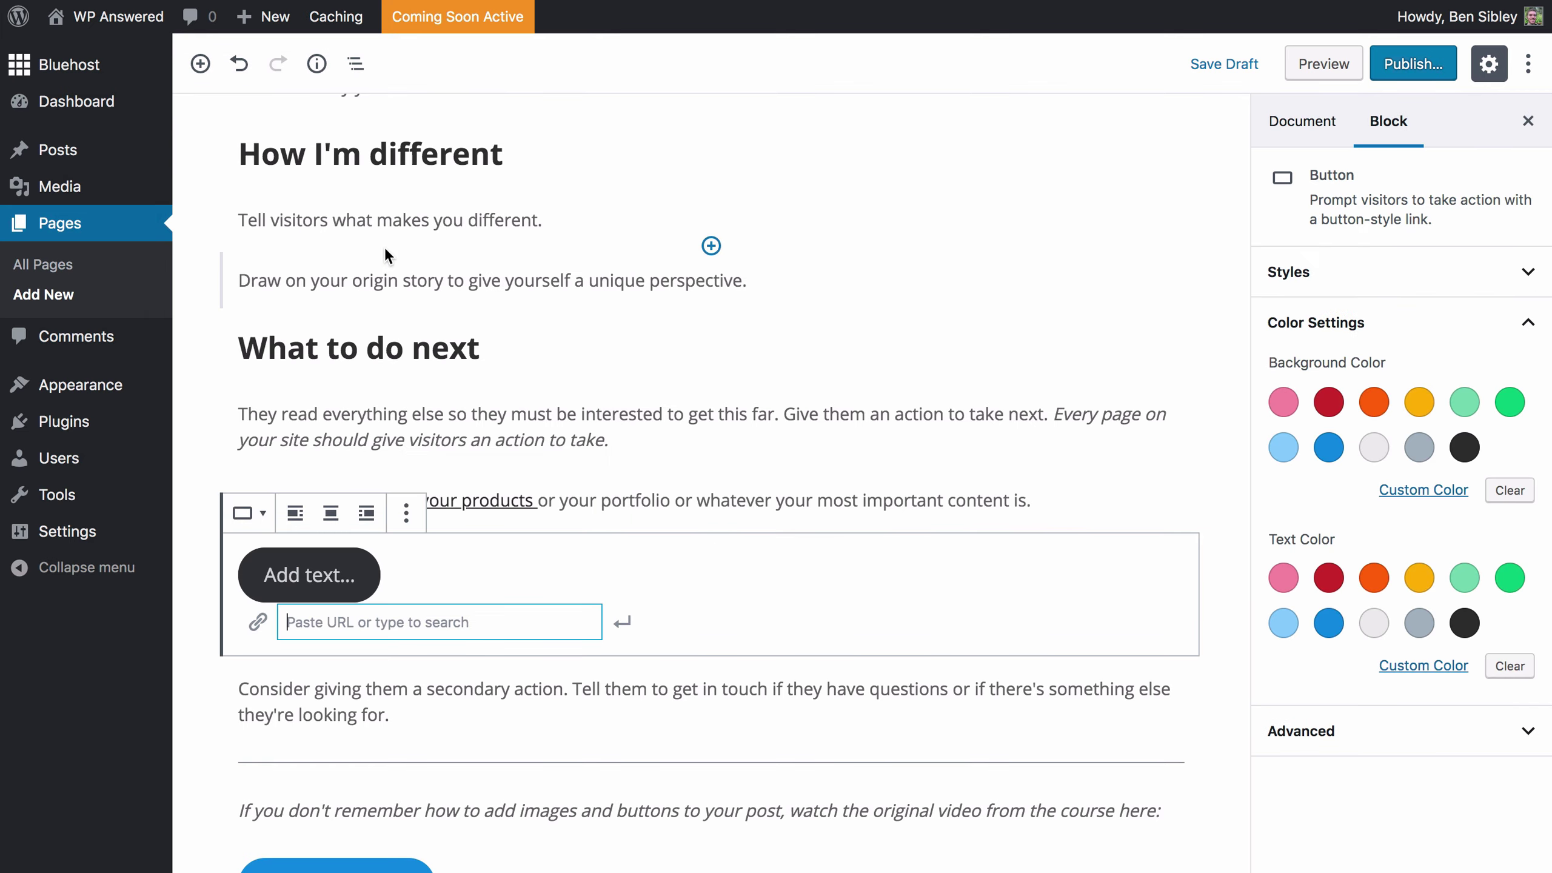
pyautogui.scroll(-2, 512, 418)
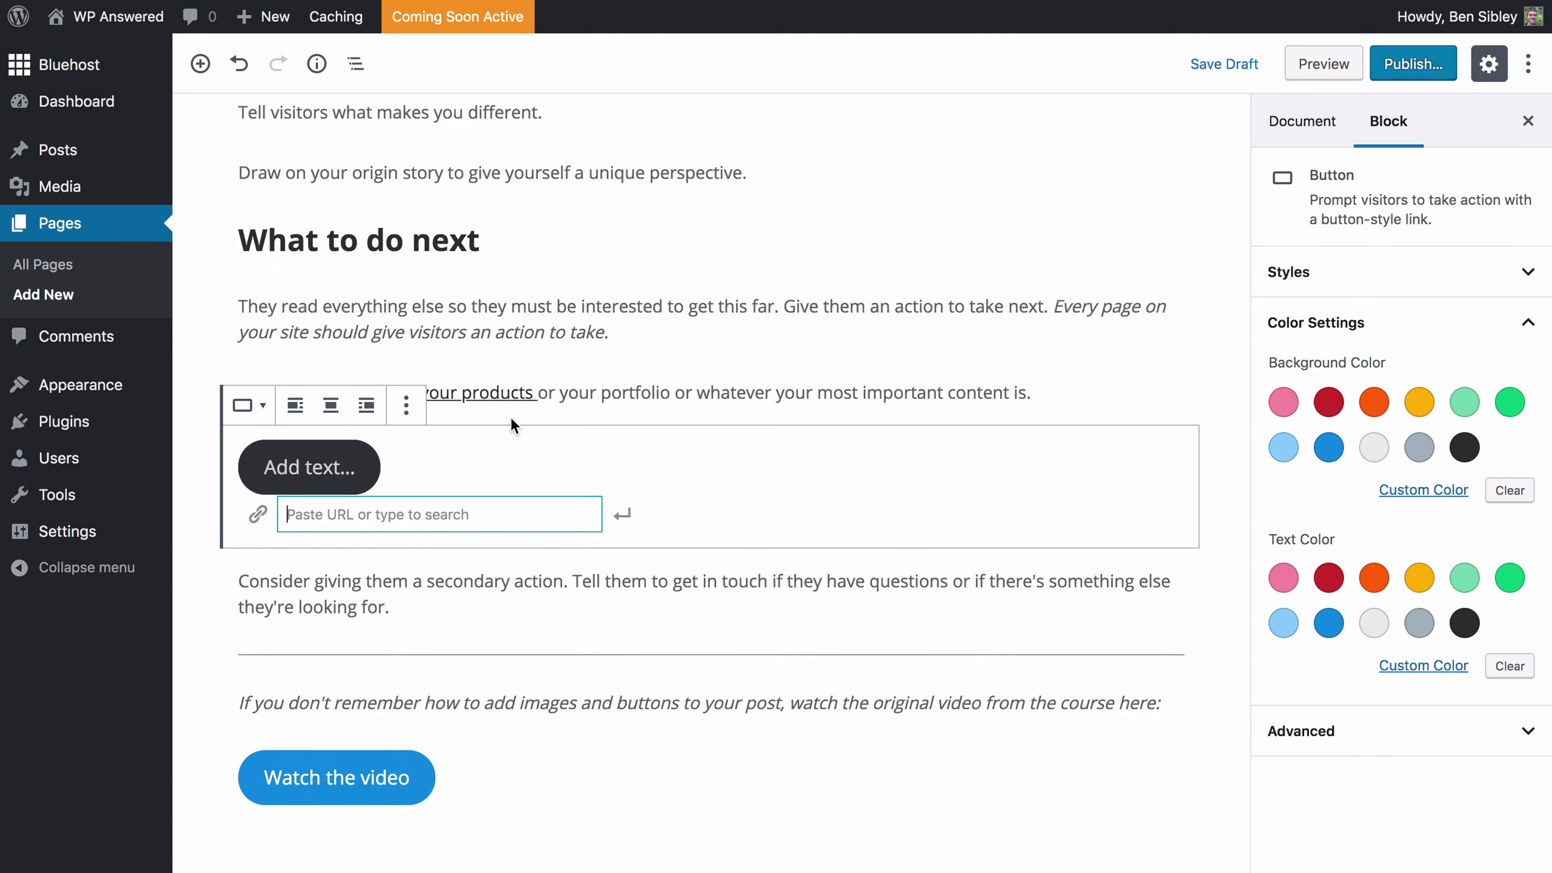
pyautogui.click(406, 406)
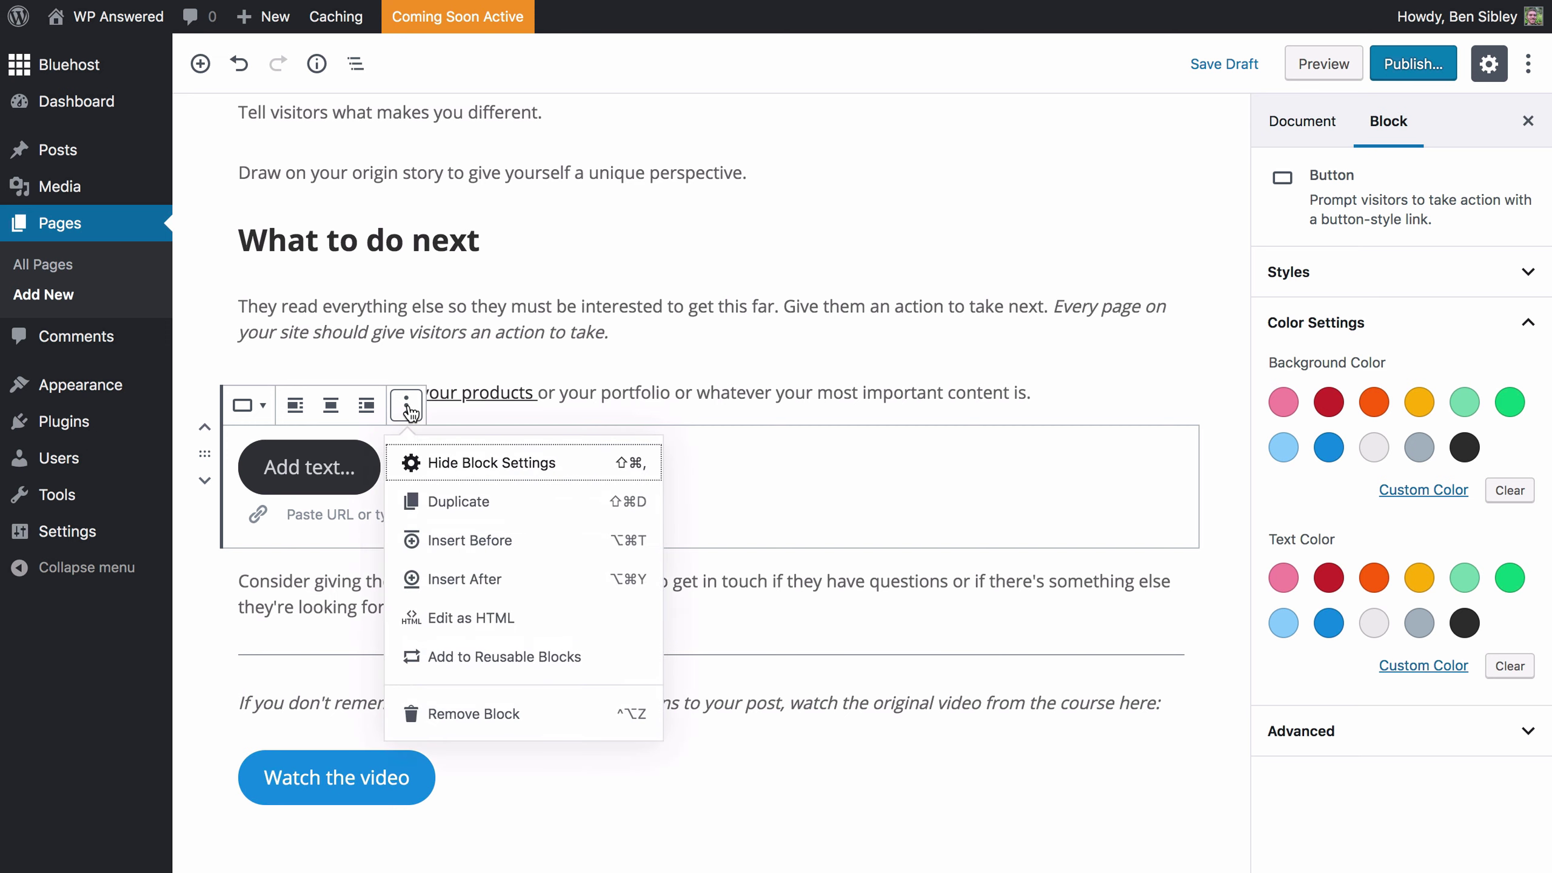
pyautogui.click(474, 713)
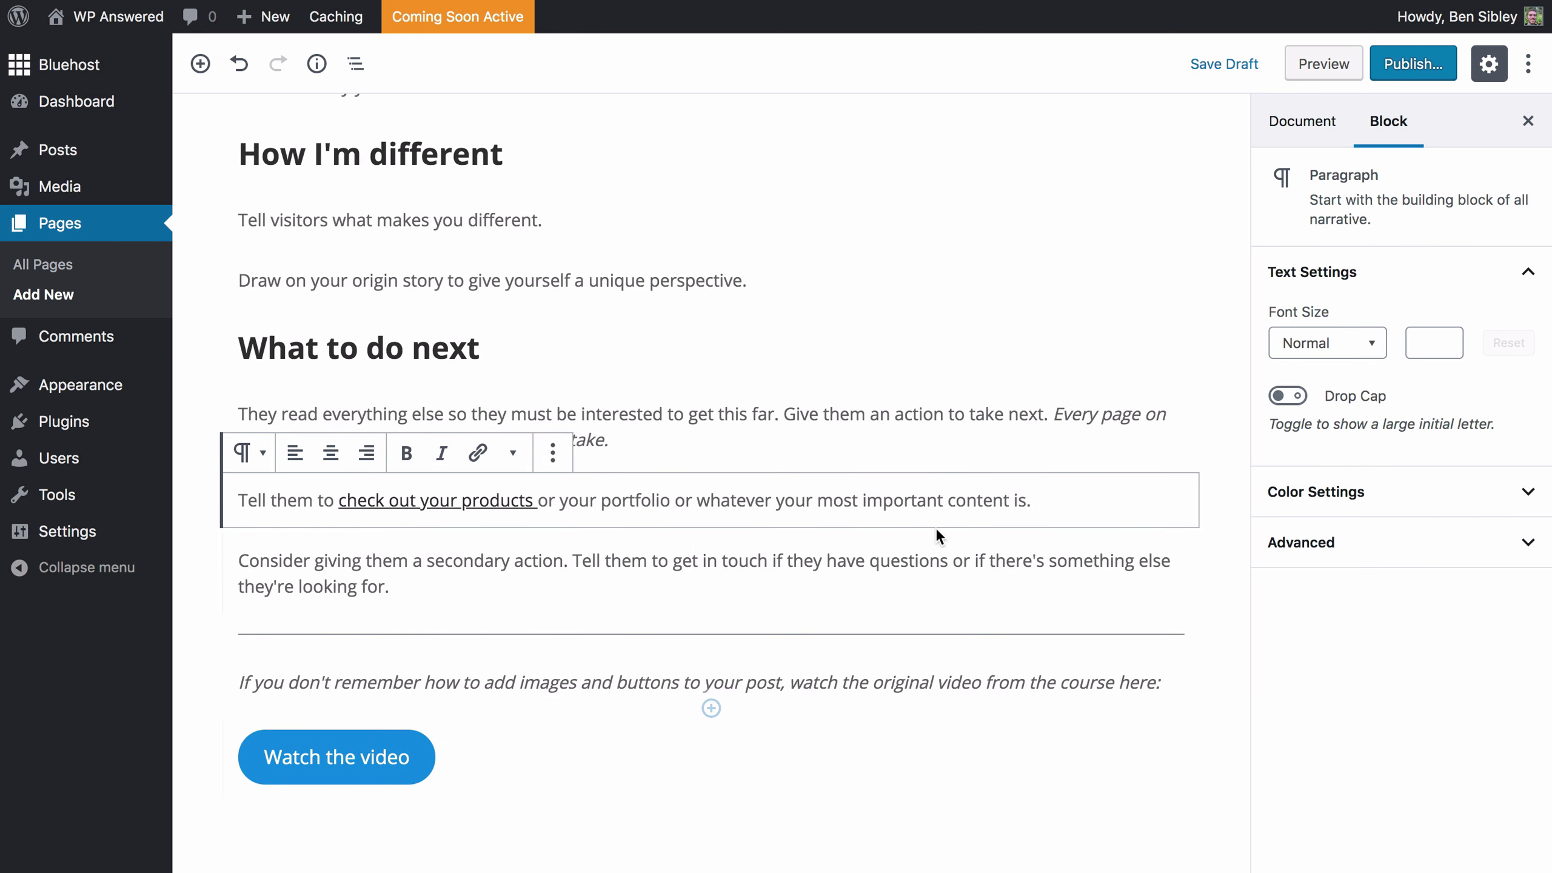
# Add an empty block below the "check out your products" paragraph and search the block library for "button" without inserting anything.
pyautogui.press('Return')
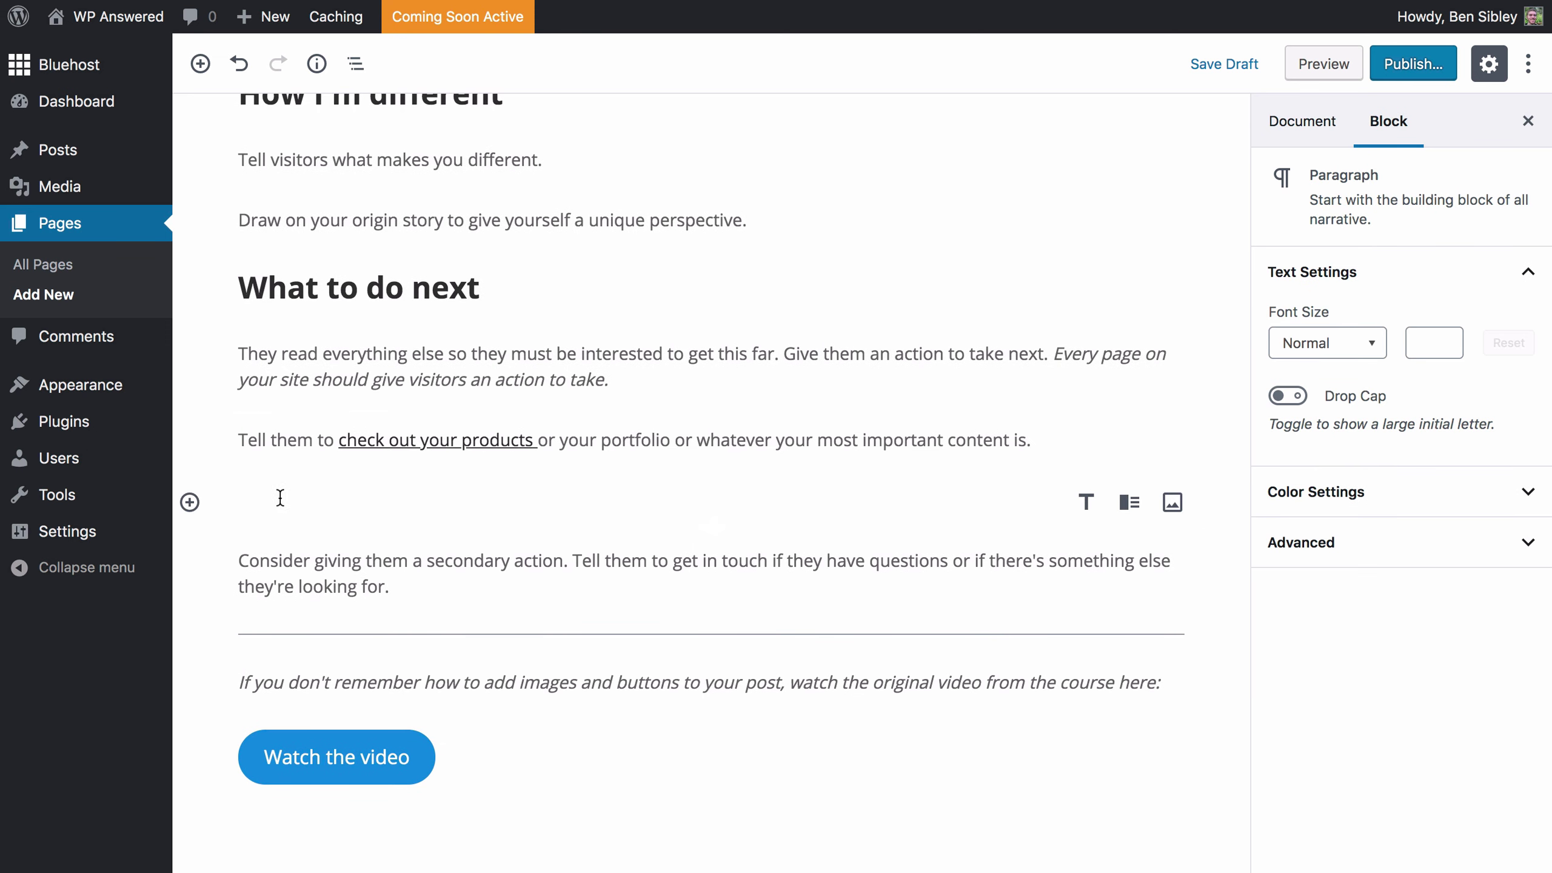
pyautogui.click(189, 503)
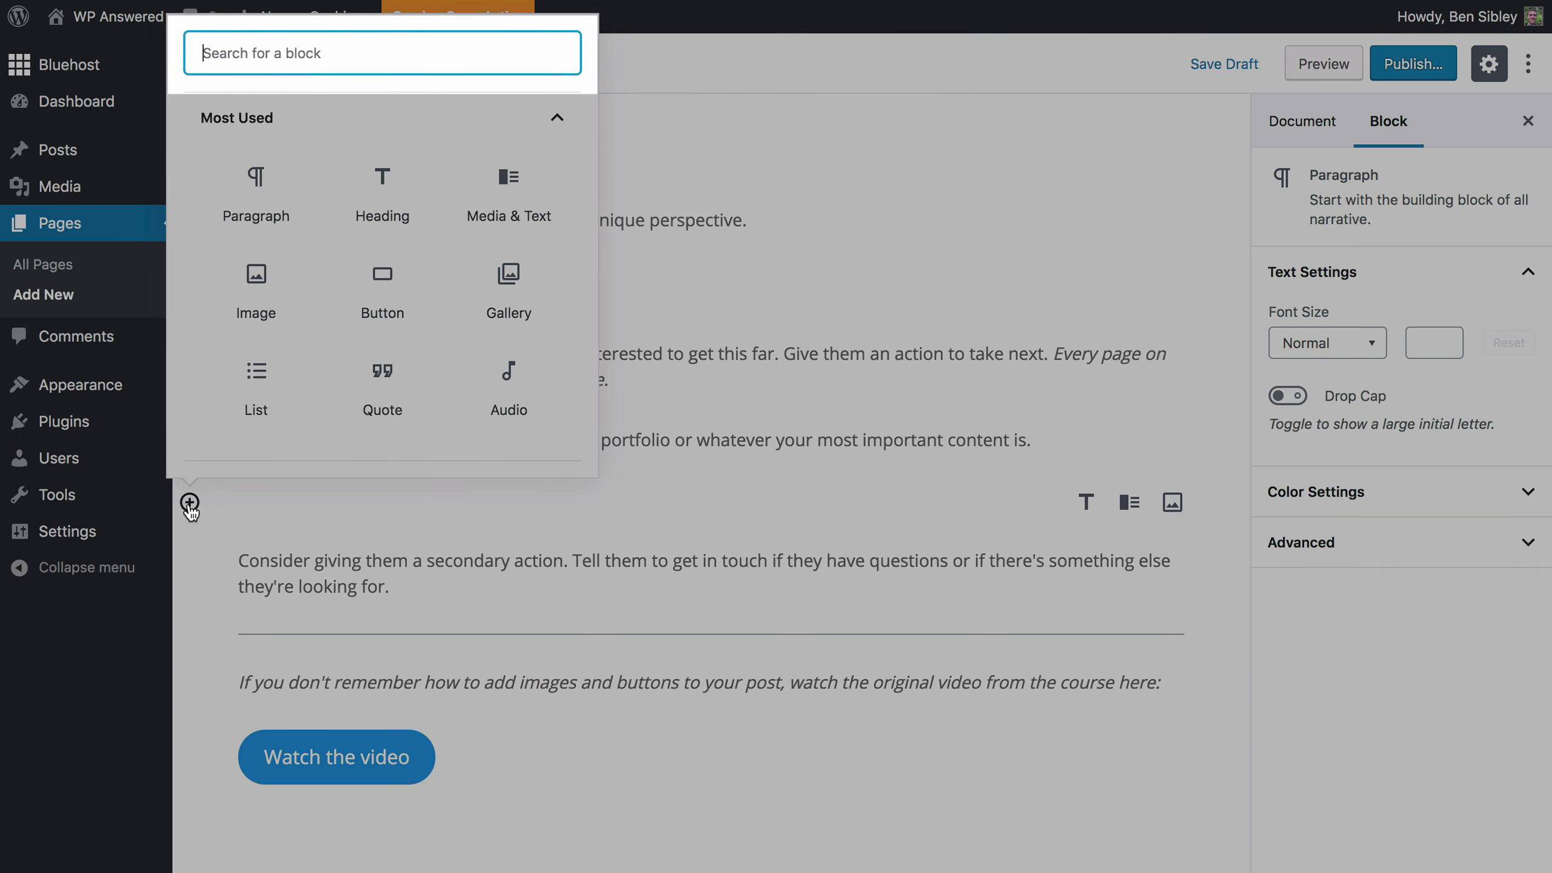
pyautogui.write('button')
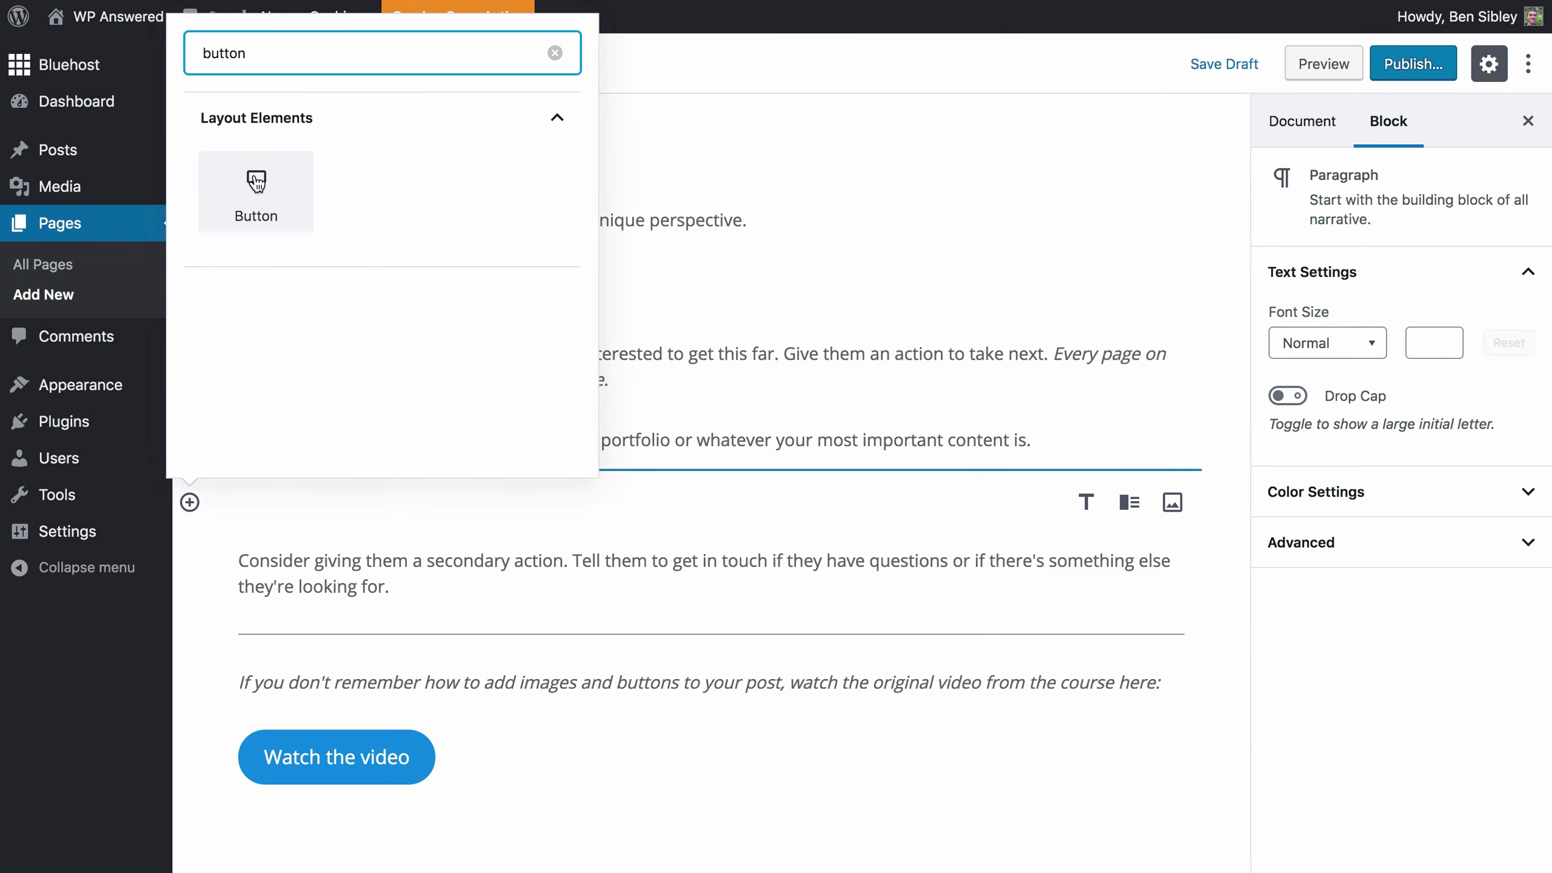
pyautogui.click(278, 498)
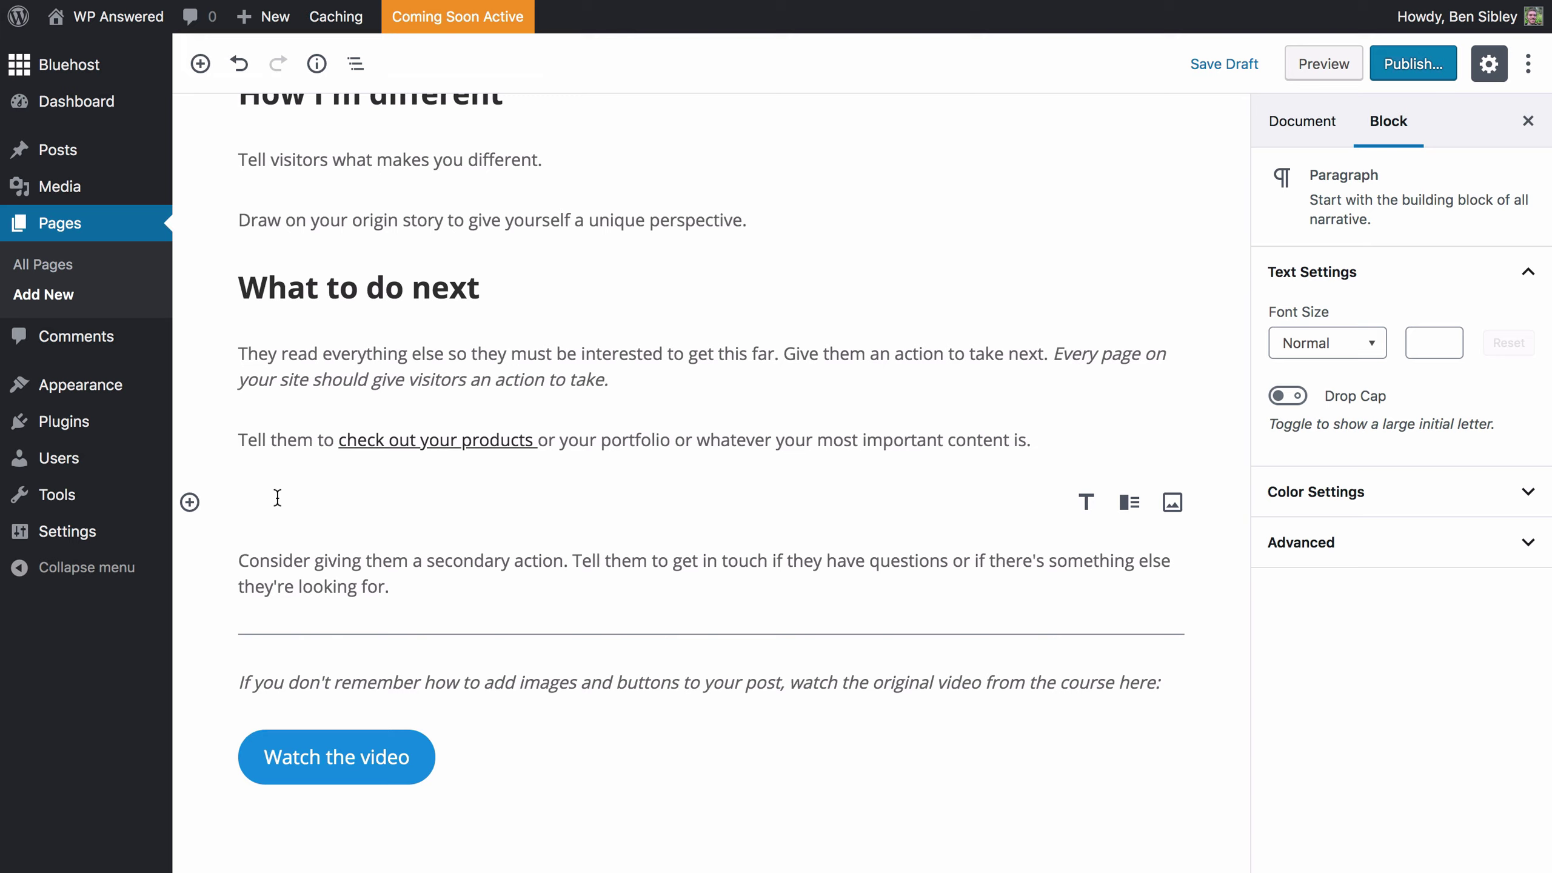
# Turn the empty block into a Button block with the slash command "/button".
pyautogui.write('/')
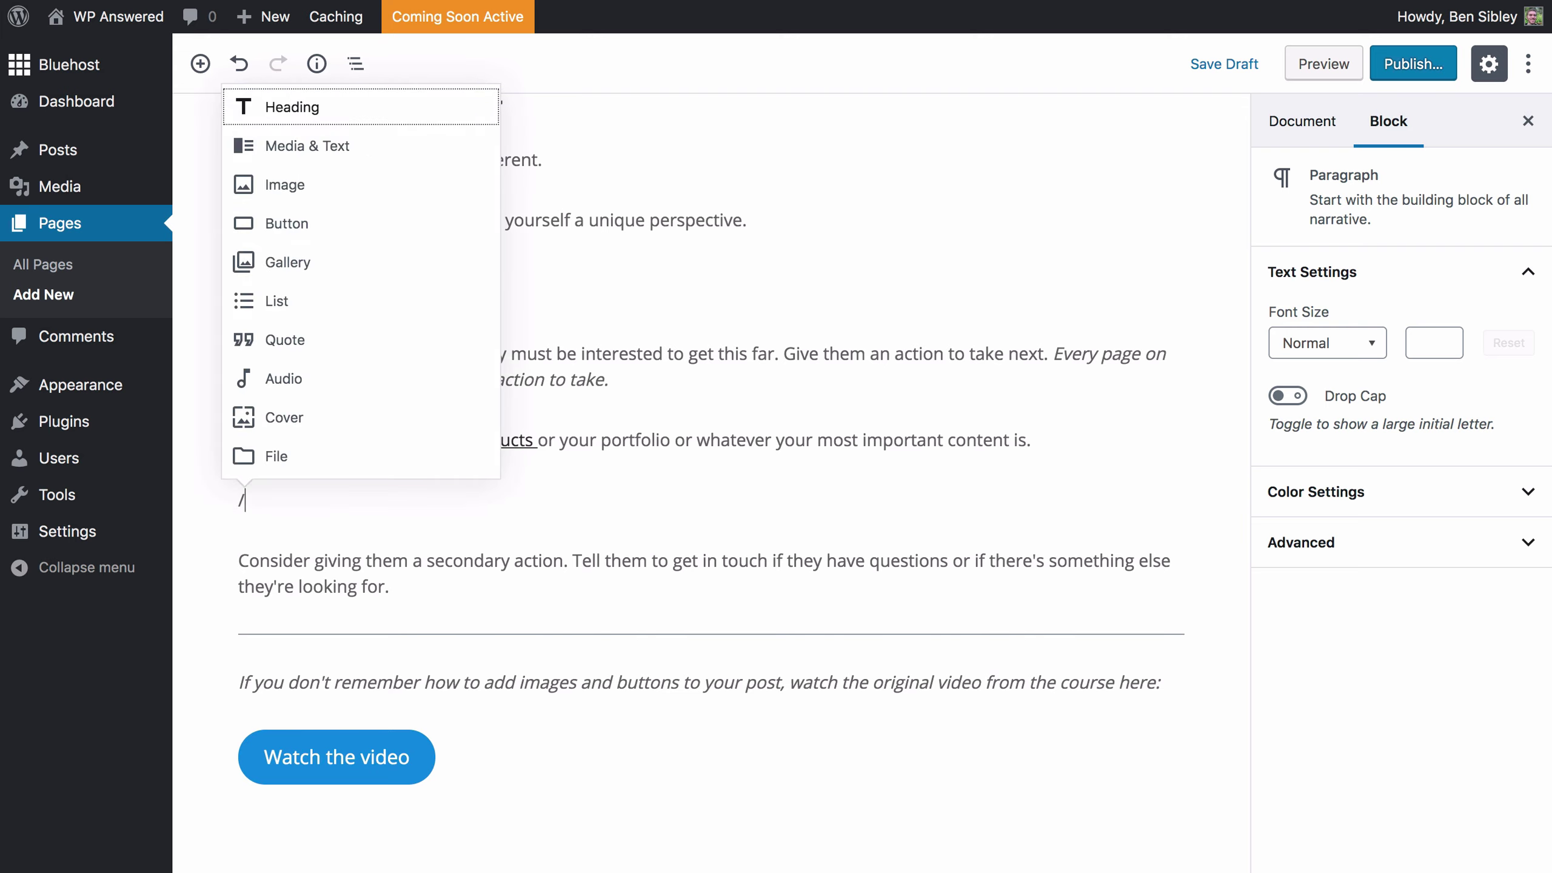
pyautogui.write('button')
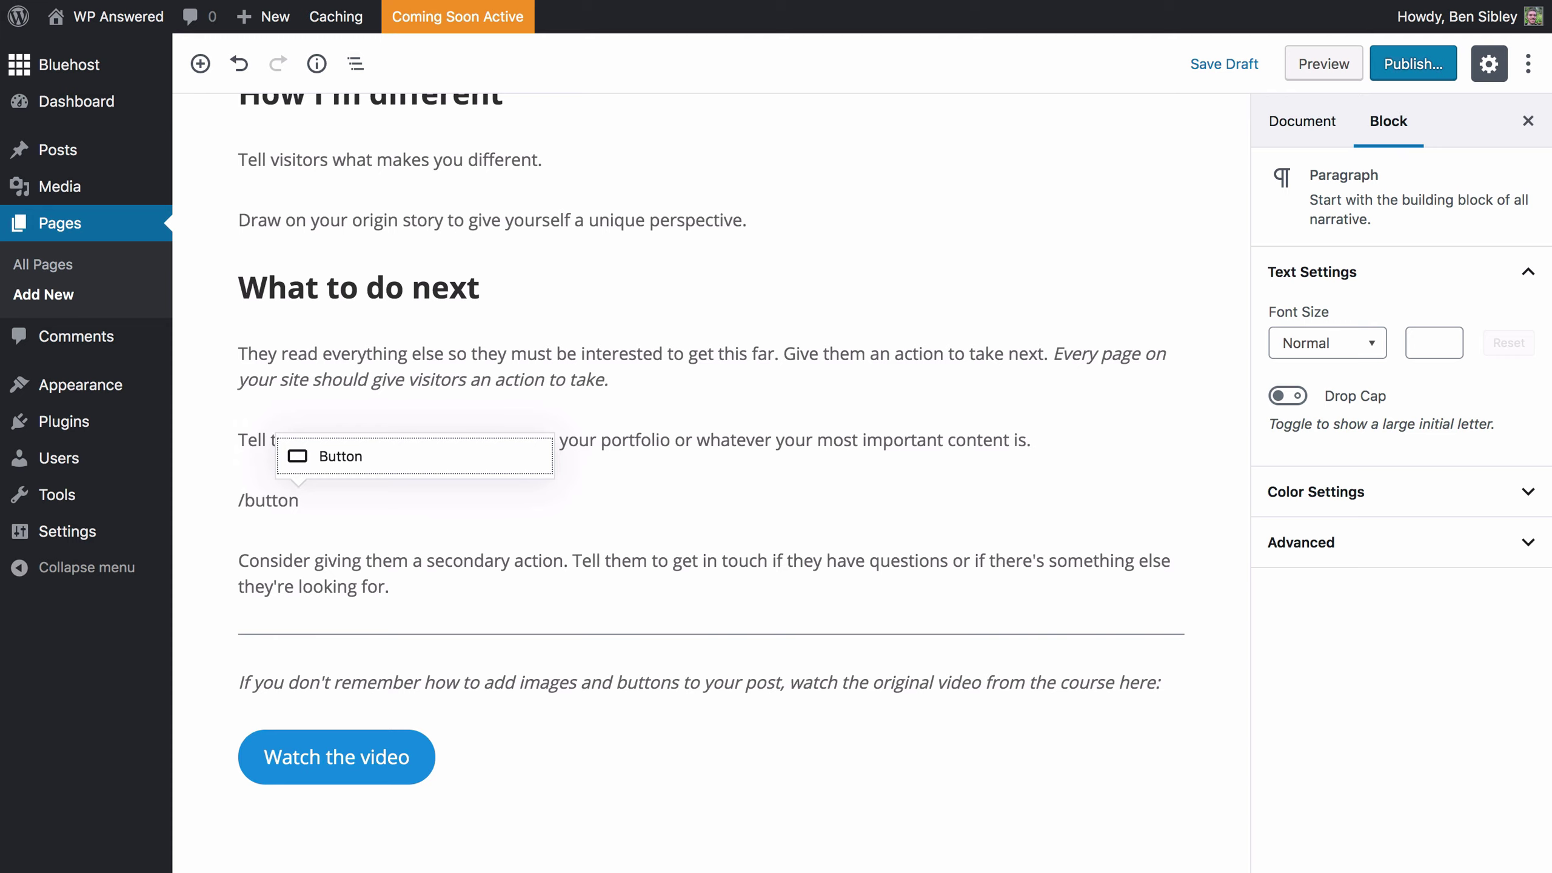
pyautogui.press('Return')
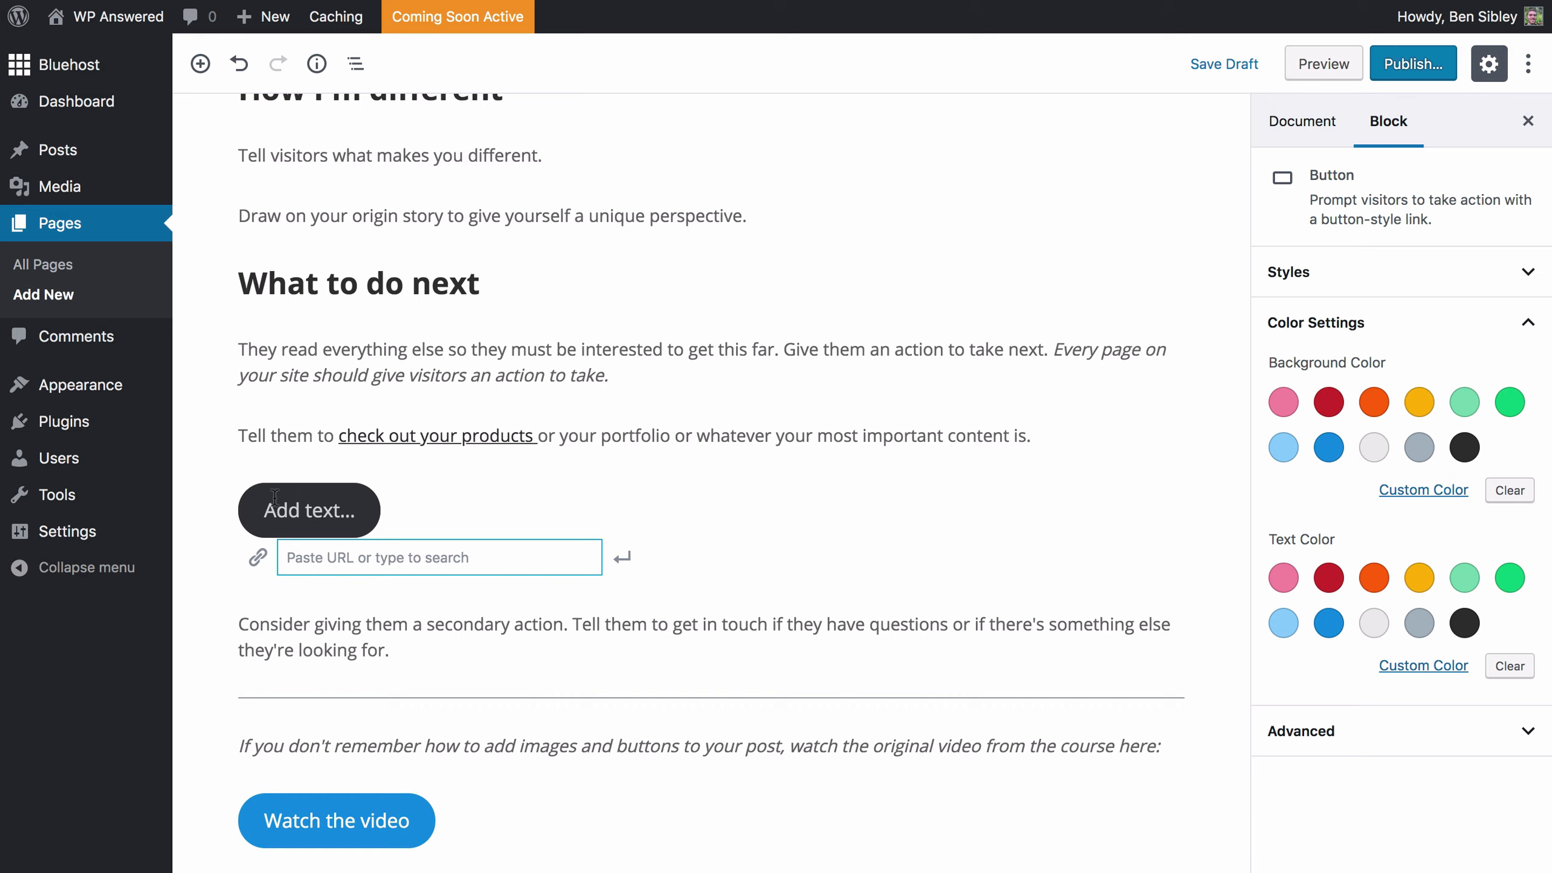
pyautogui.click(311, 510)
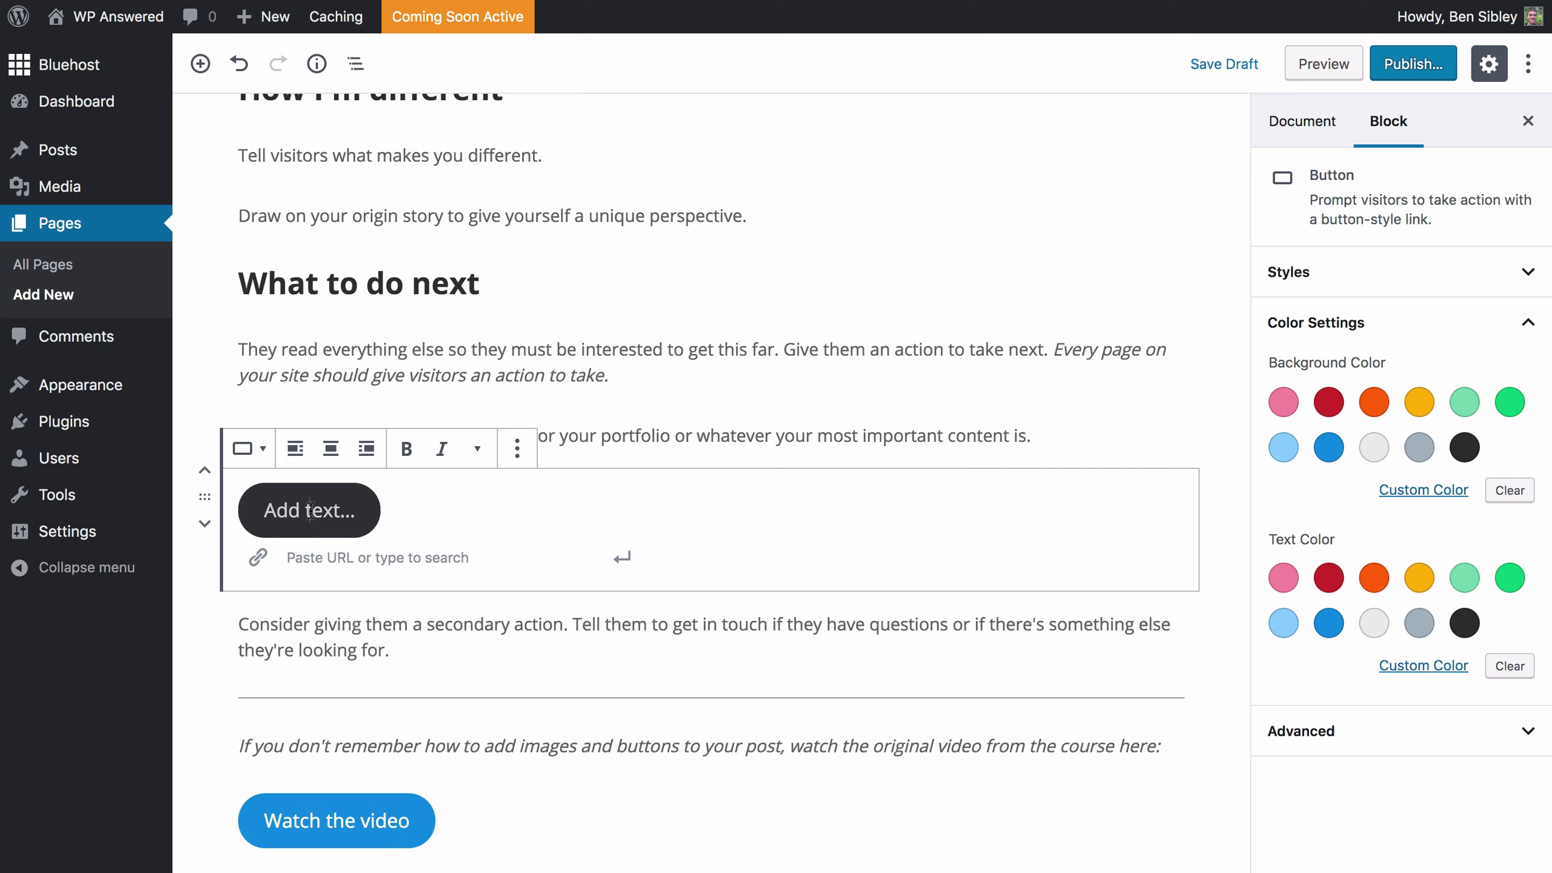
pyautogui.write('Click ')
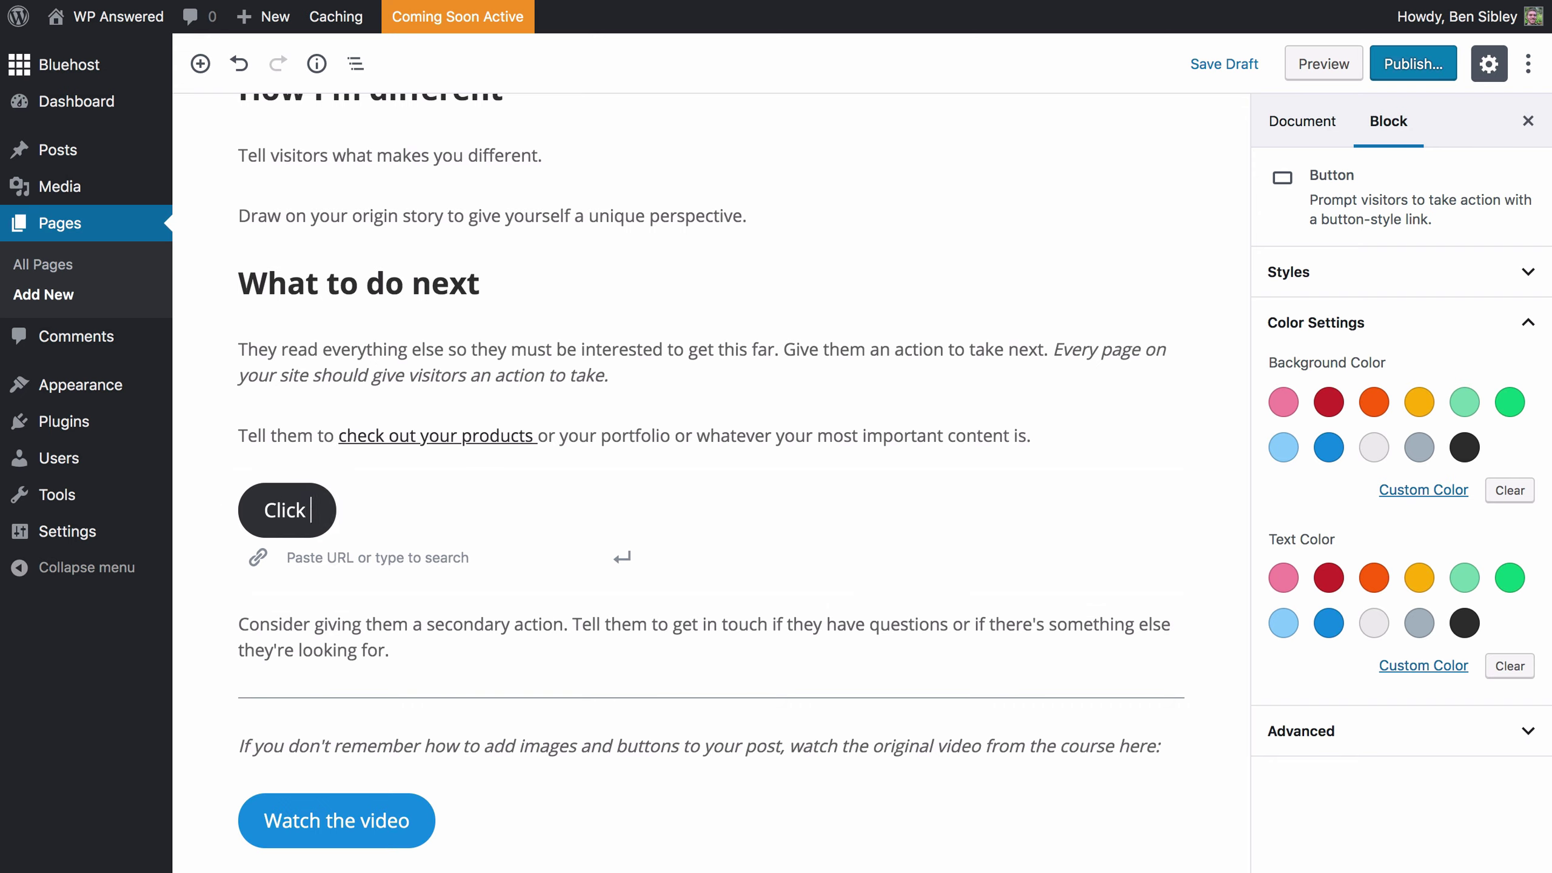
pyautogui.write('here')
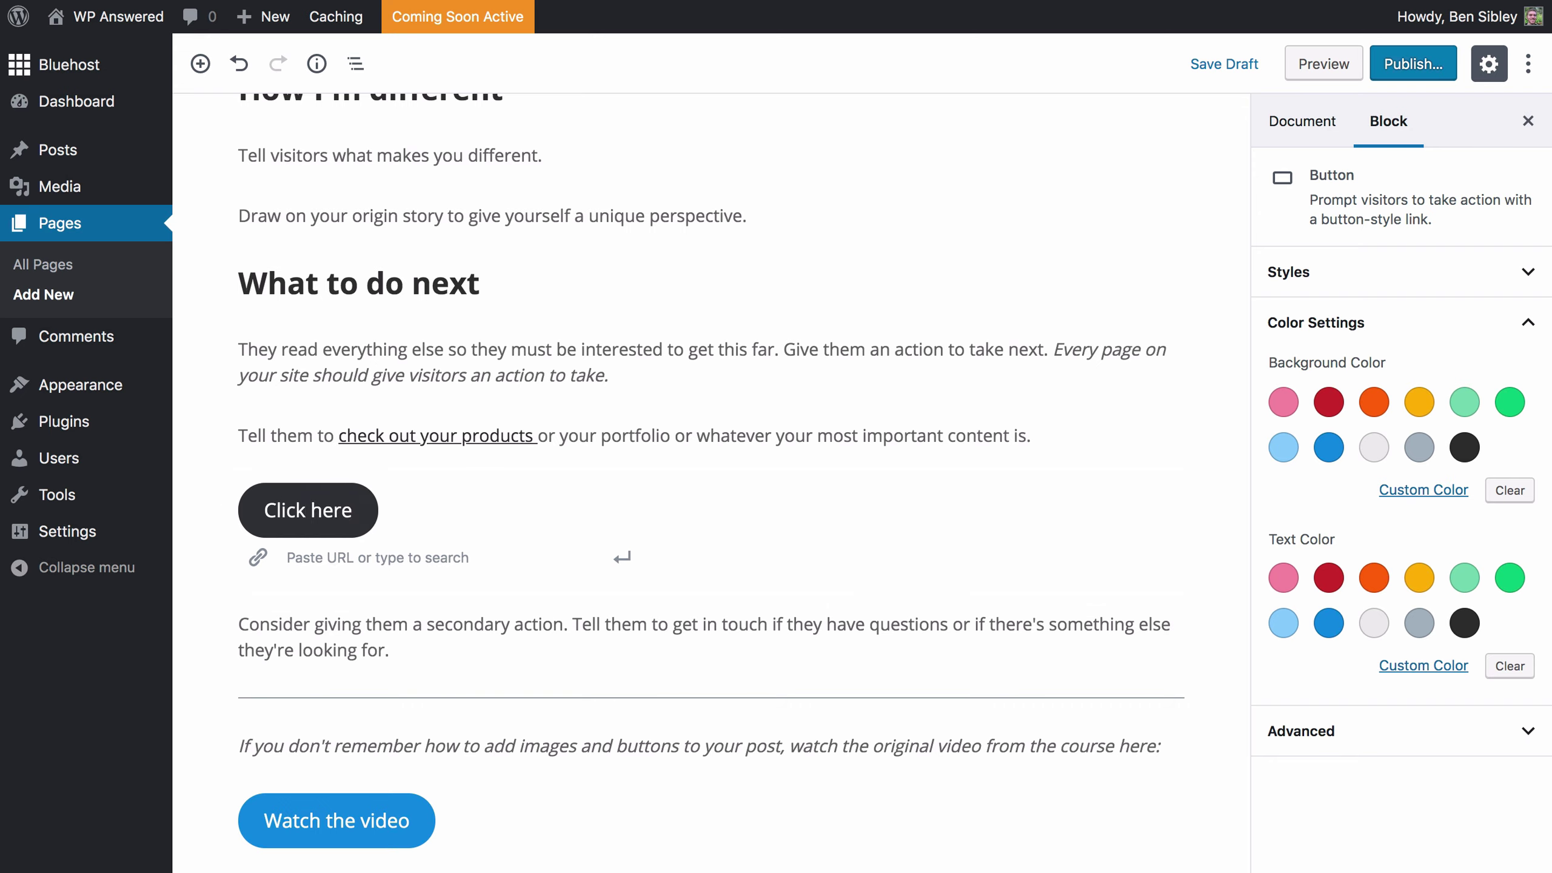
pyautogui.click(361, 556)
pyautogui.write('ht')
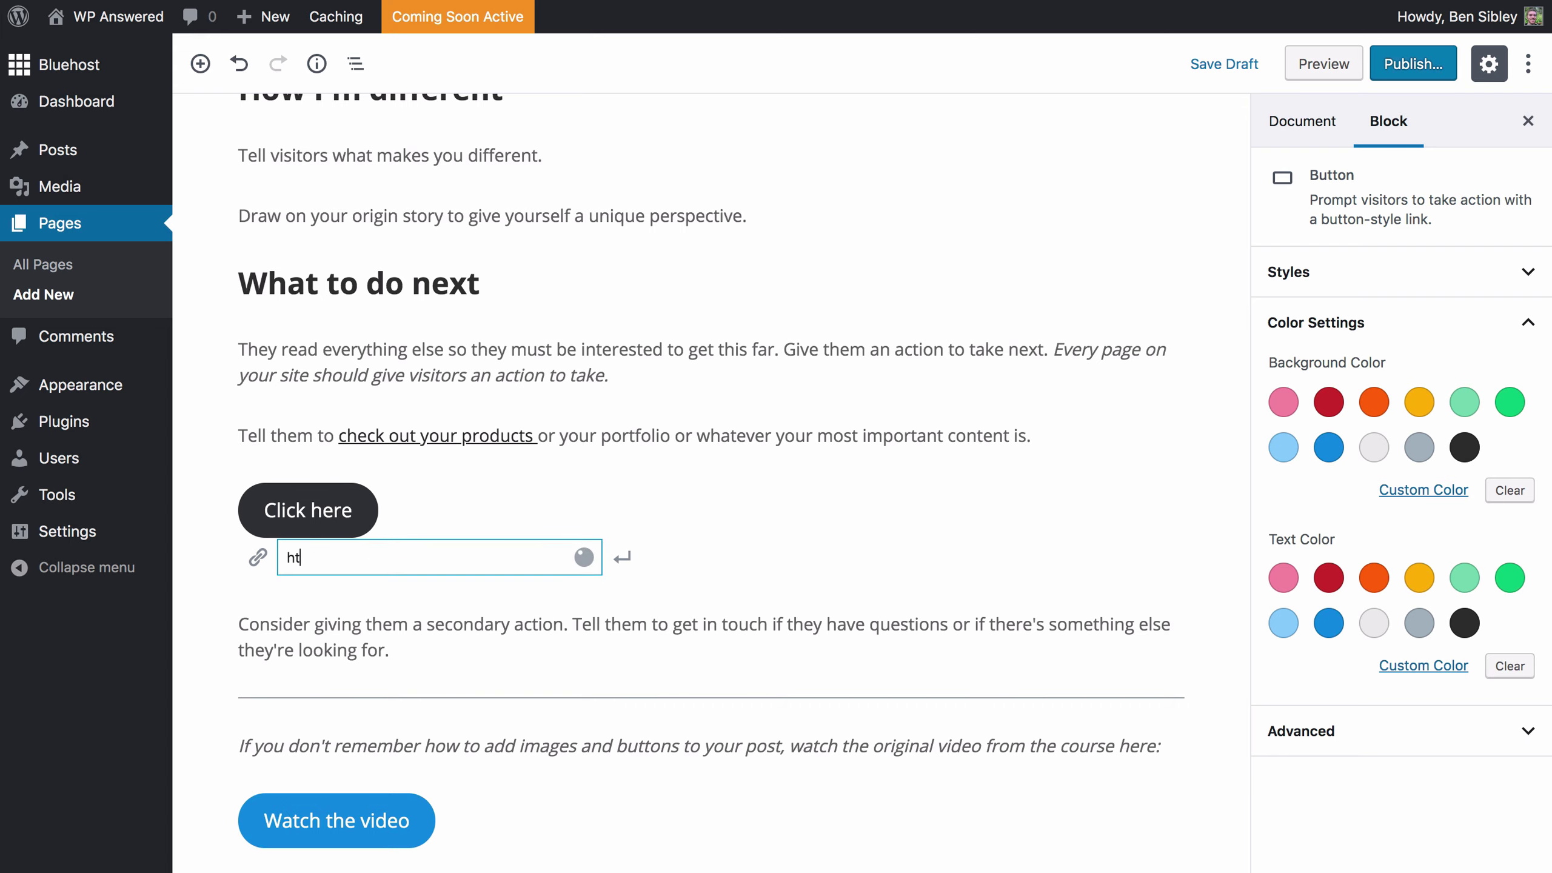
pyautogui.write('tp://google.com')
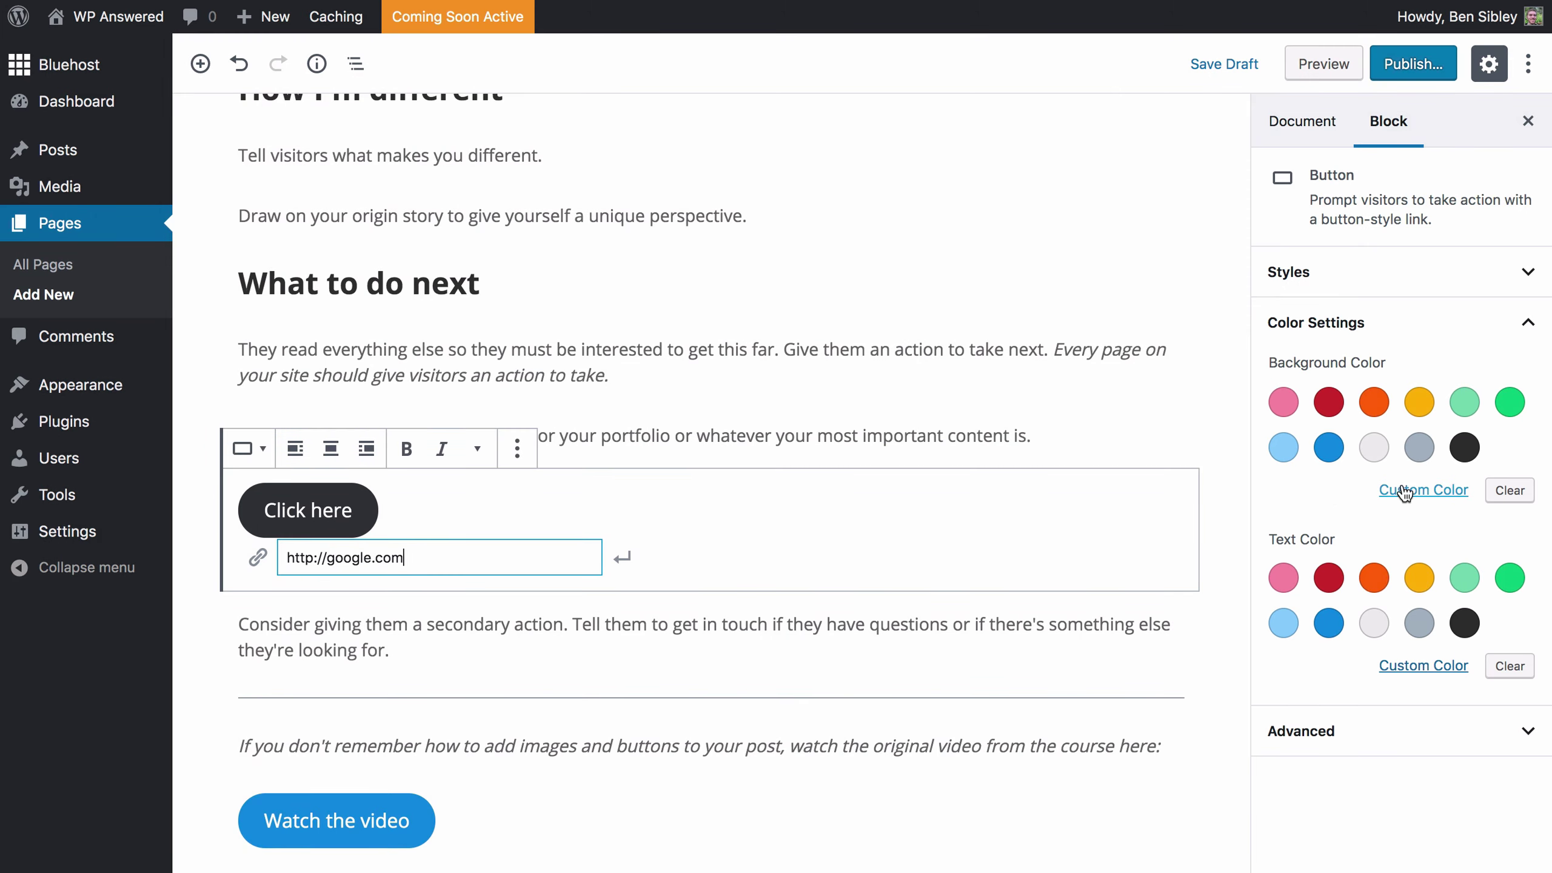
# Give the "Click here" button a custom blue background color, #3e9bc3, and save the page draft.
pyautogui.click(1424, 490)
pyautogui.click(1337, 575)
pyautogui.moveTo(1339, 578); pyautogui.dragTo(1364, 555)
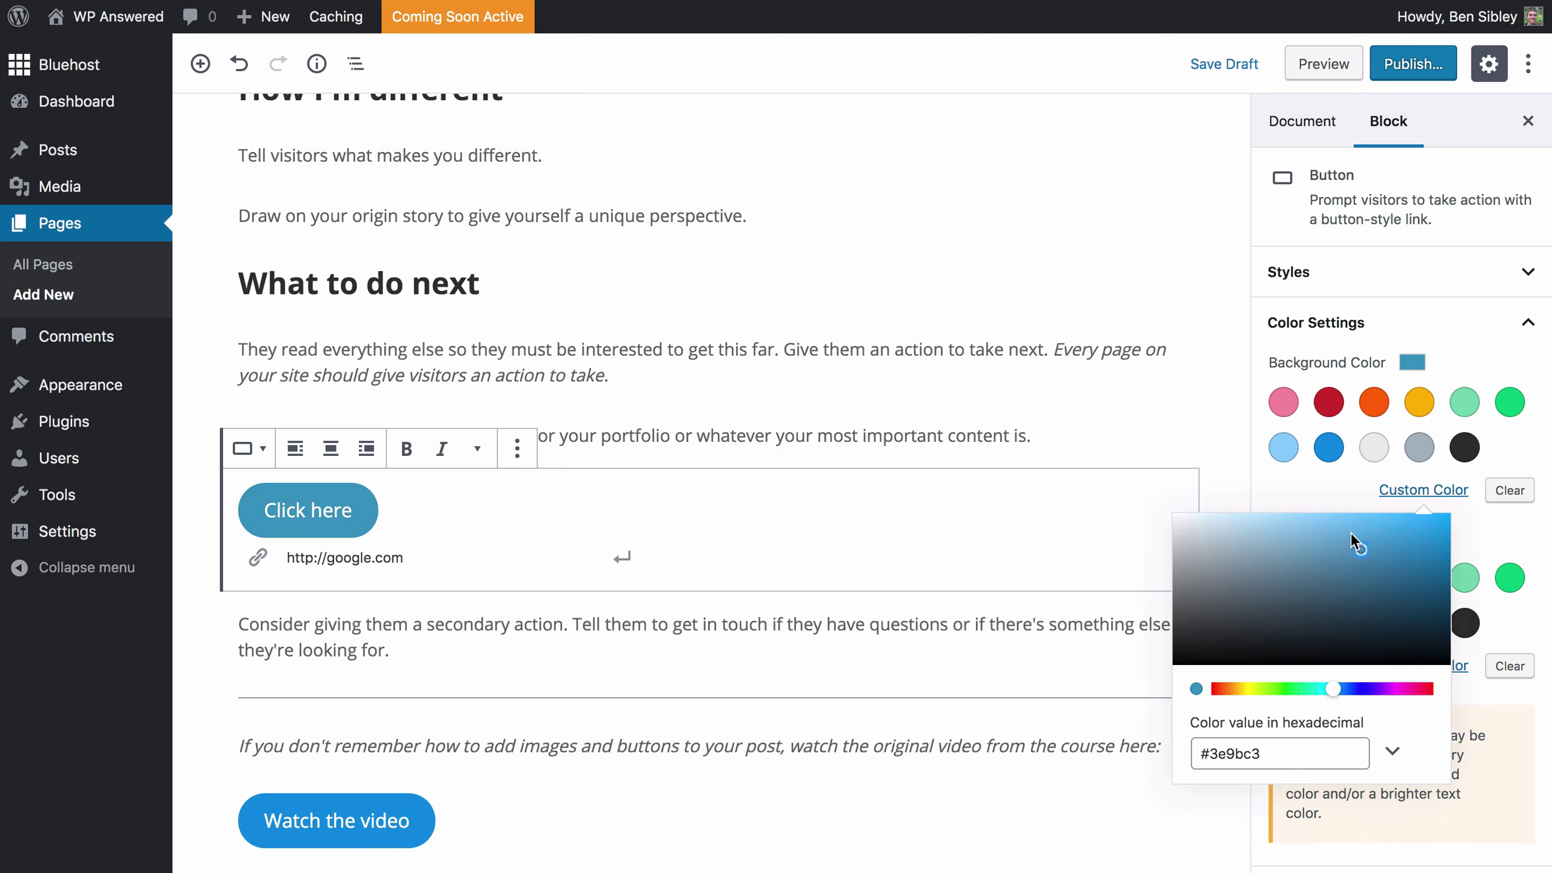
pyautogui.click(1306, 496)
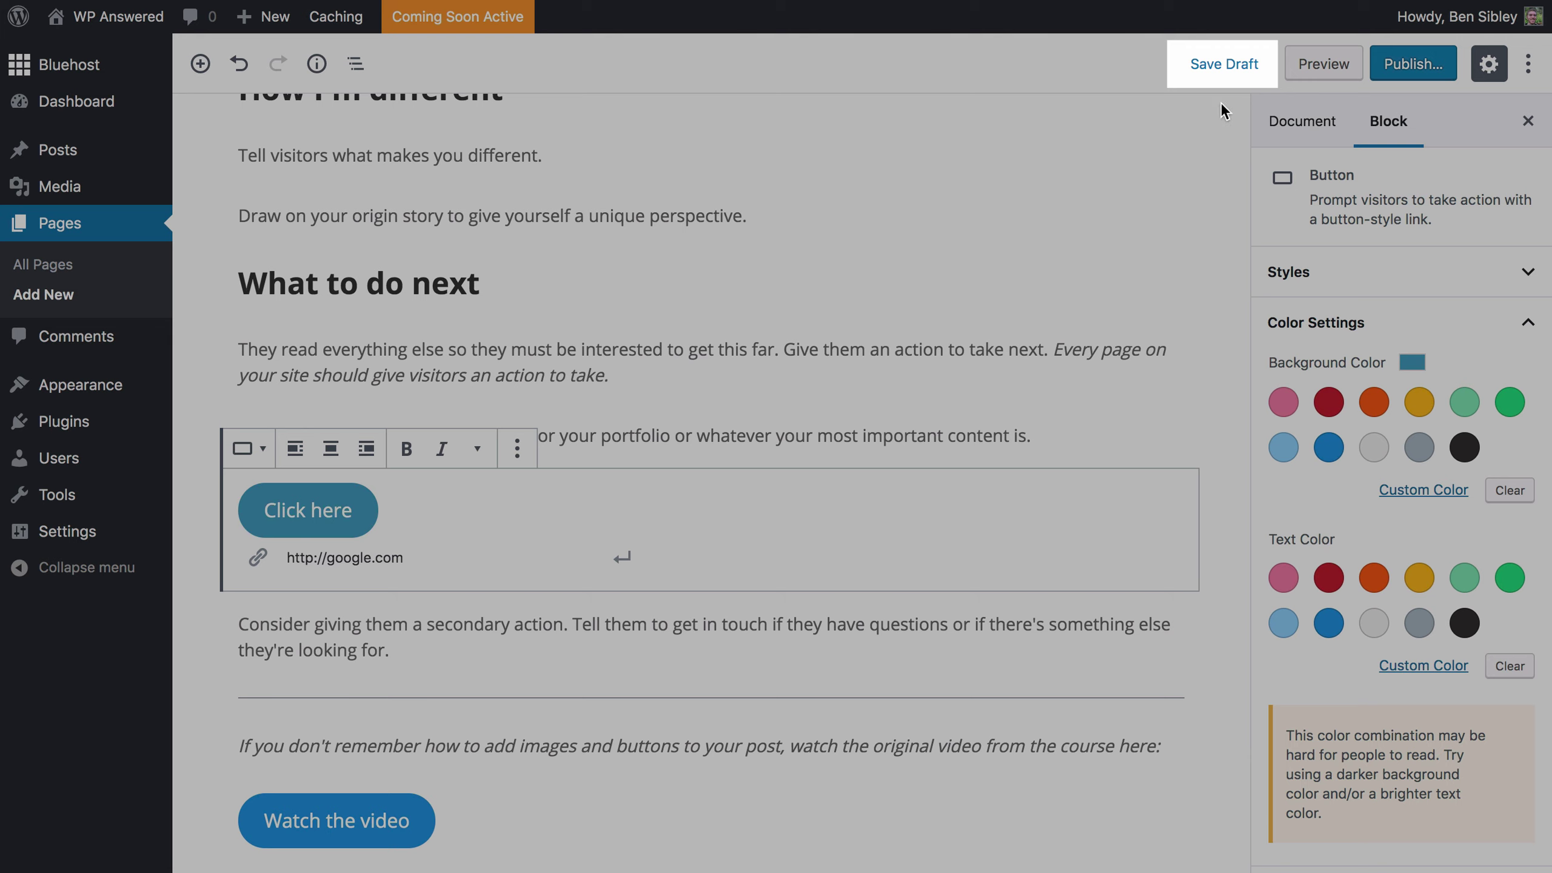
pyautogui.click(1226, 63)
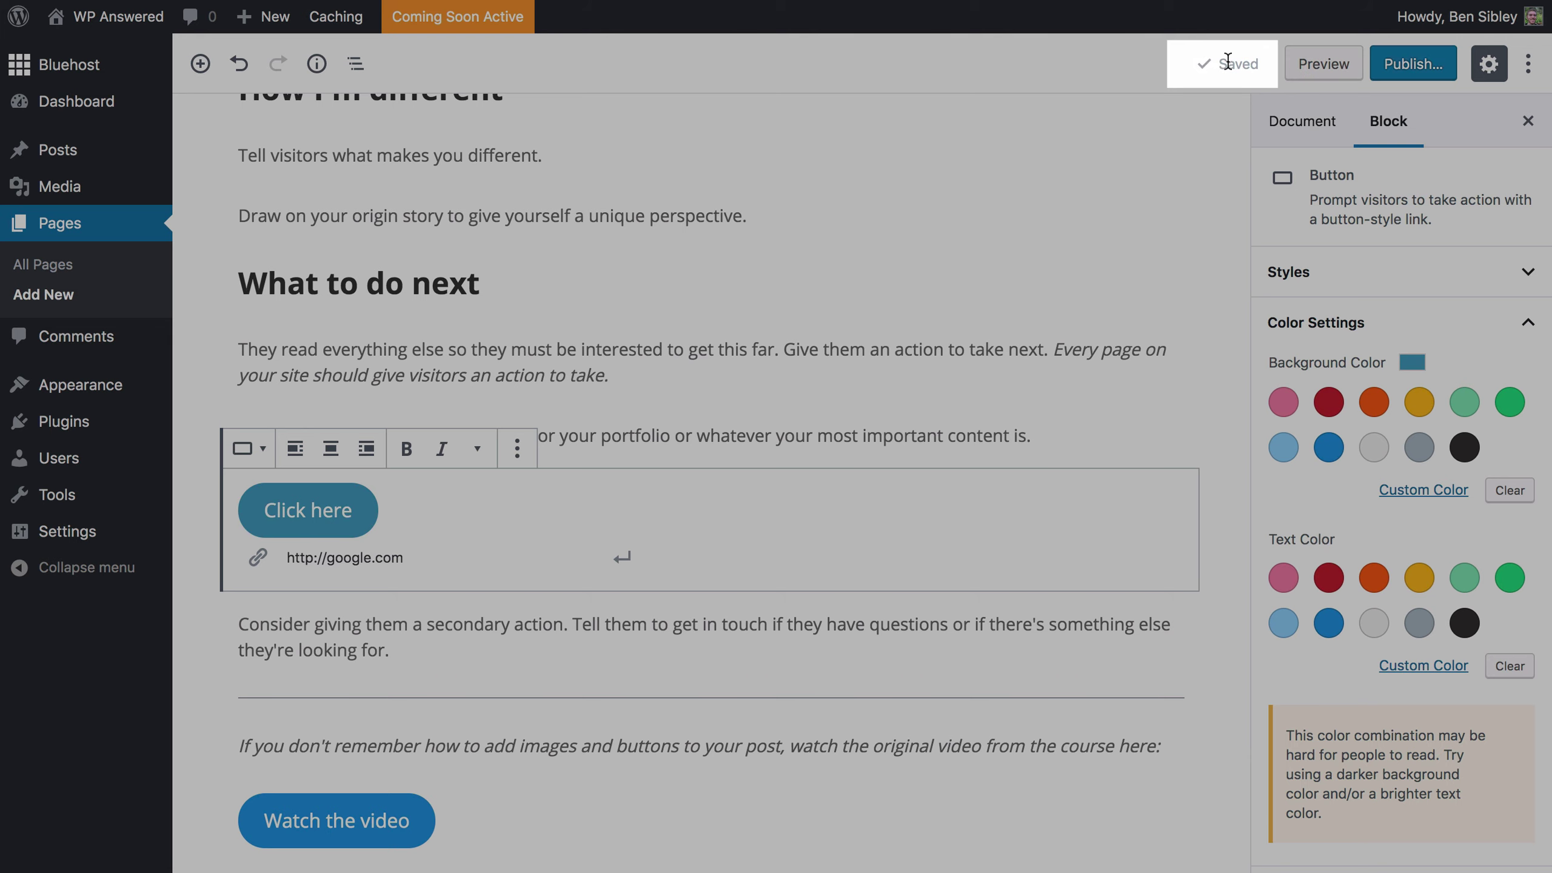